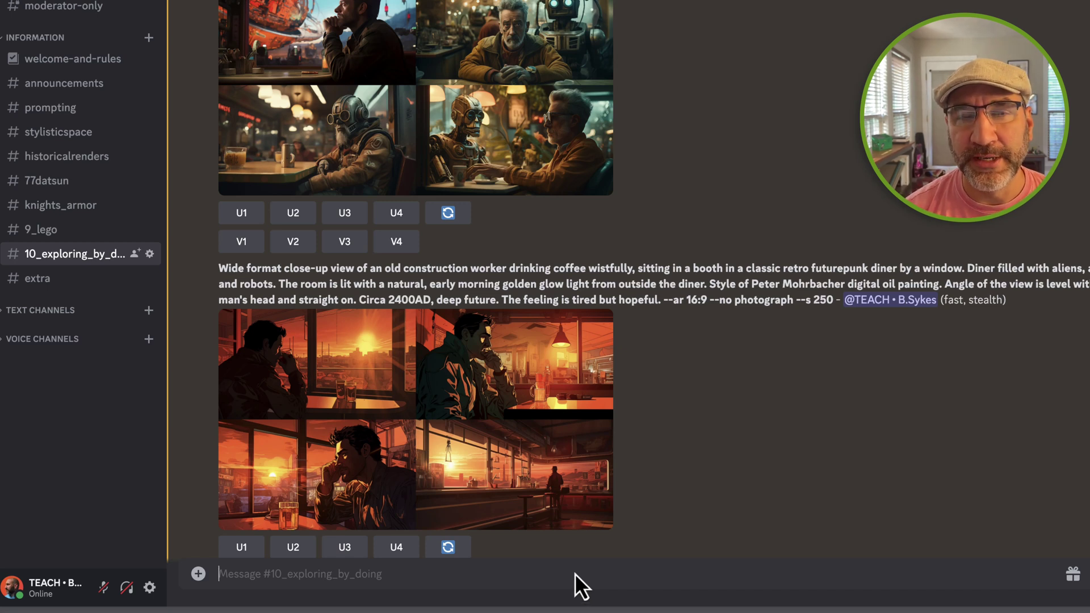
# Type /settings in the 10_exploring_by_doing message box to bring up Midjourney's commands
pyautogui.write('/')
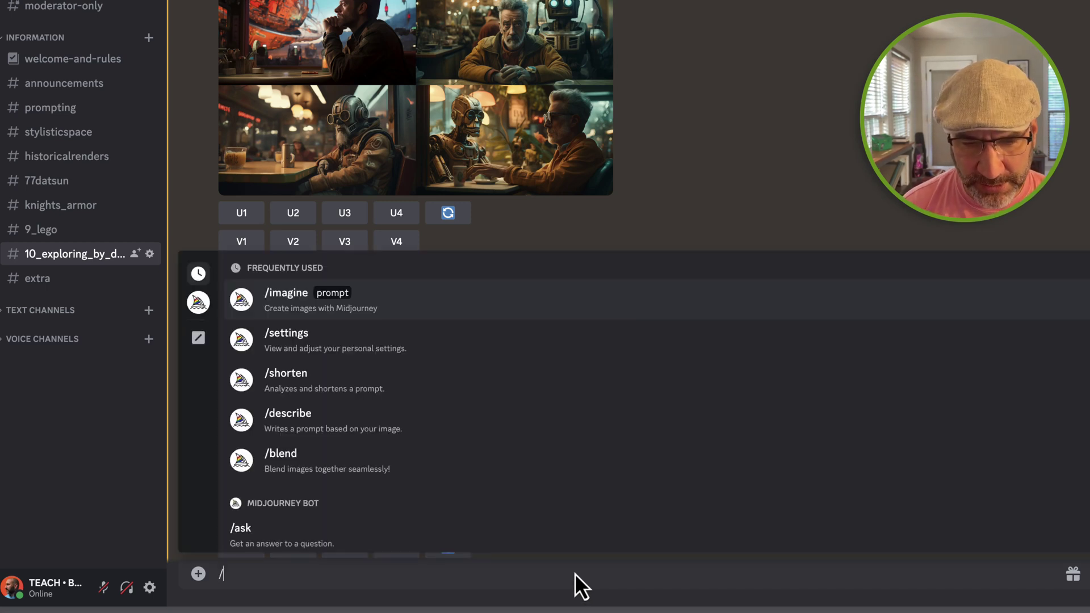
pyautogui.write('settings')
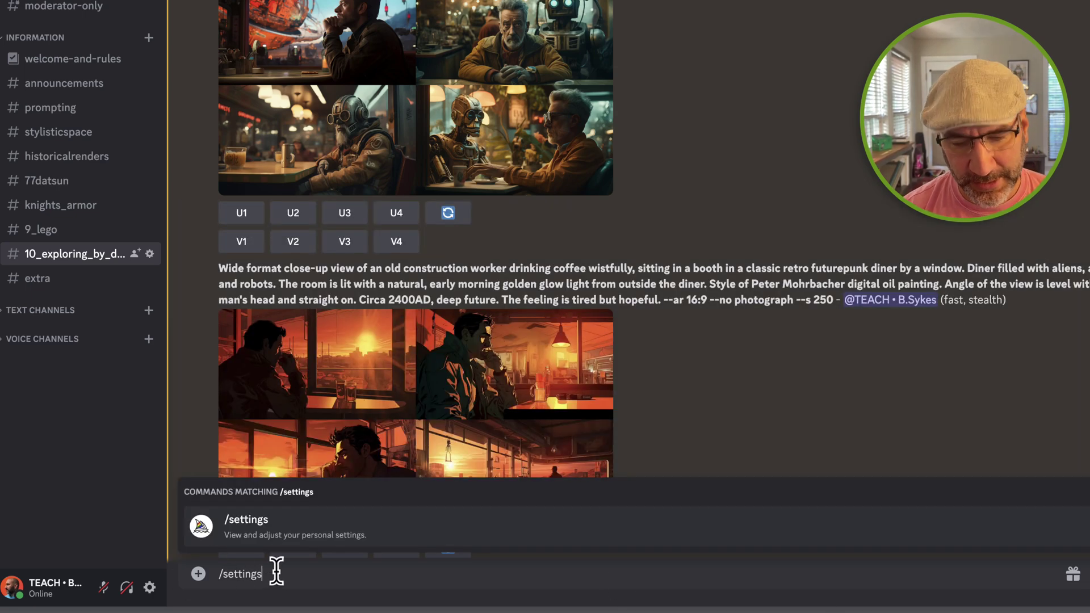
# Send /settings to Midjourney Bot and switch Remix mode on
pyautogui.press('Return')
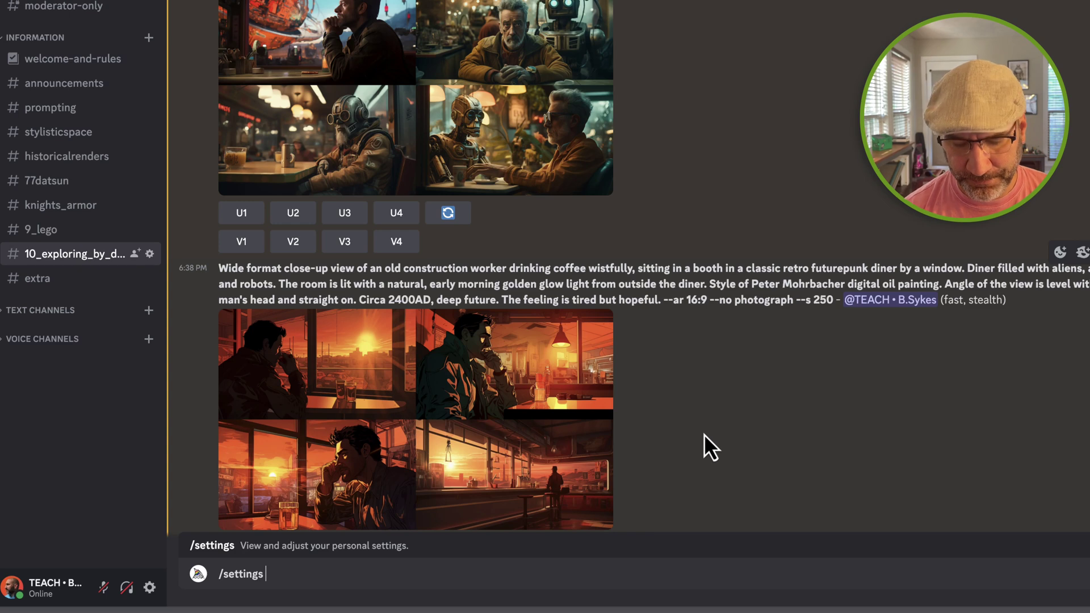
pyautogui.press('Return')
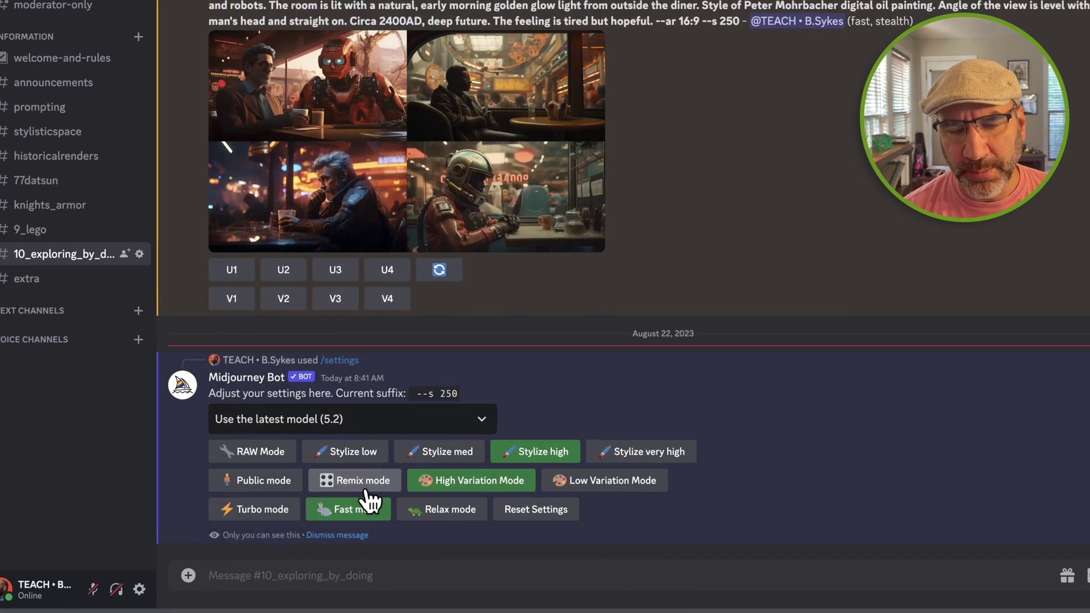
pyautogui.click(364, 485)
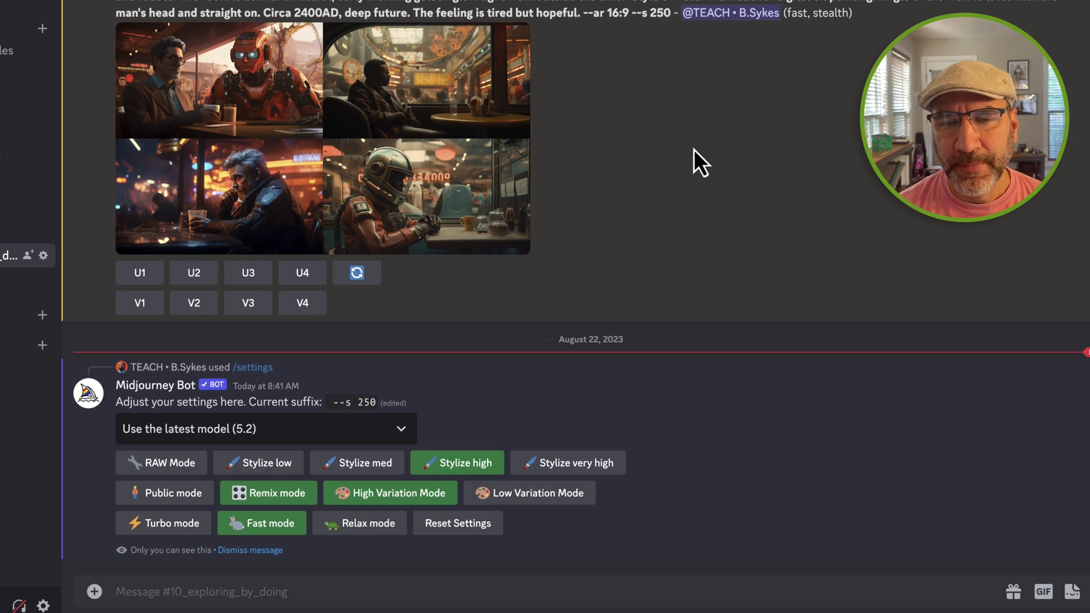
pyautogui.scroll(3, 694, 149)
pyautogui.scroll(5, 694, 152)
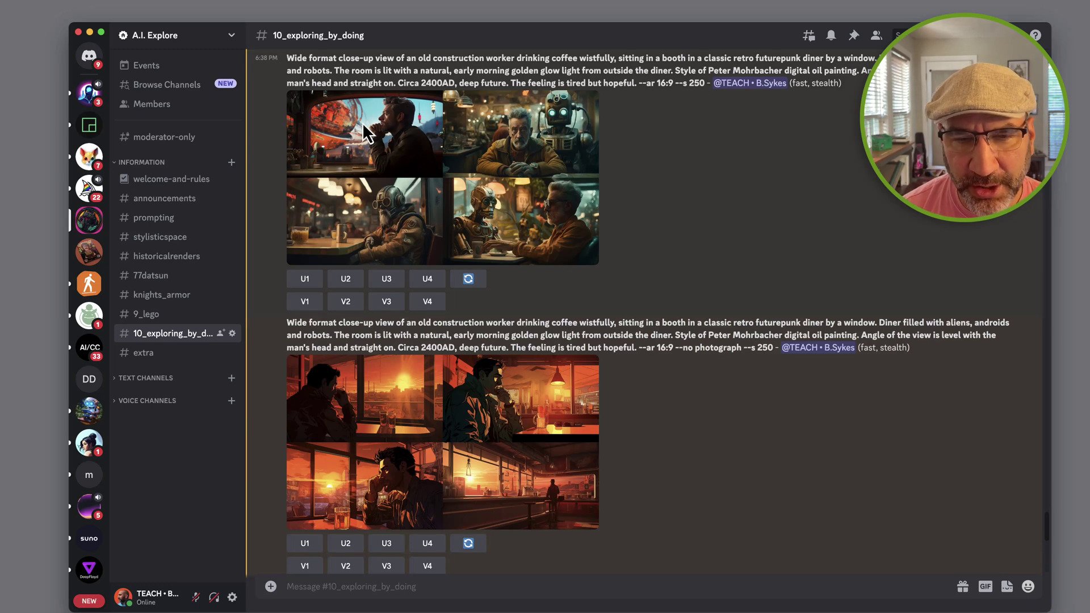
# Upscale image 1 (U1) of the diner grid and check it full size
pyautogui.click(306, 279)
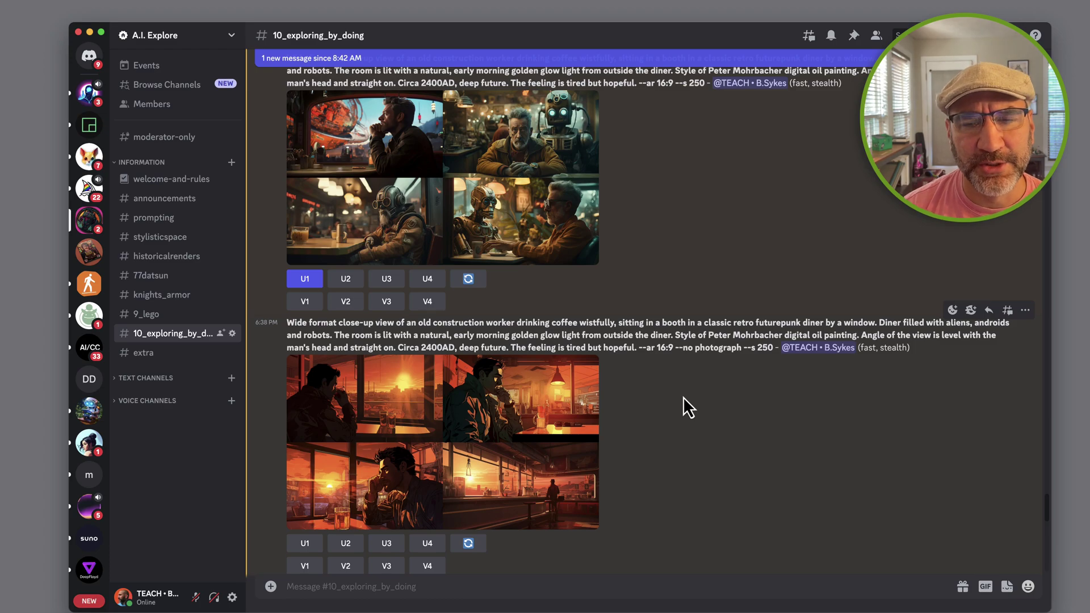
pyautogui.scroll(-15, 808, 452)
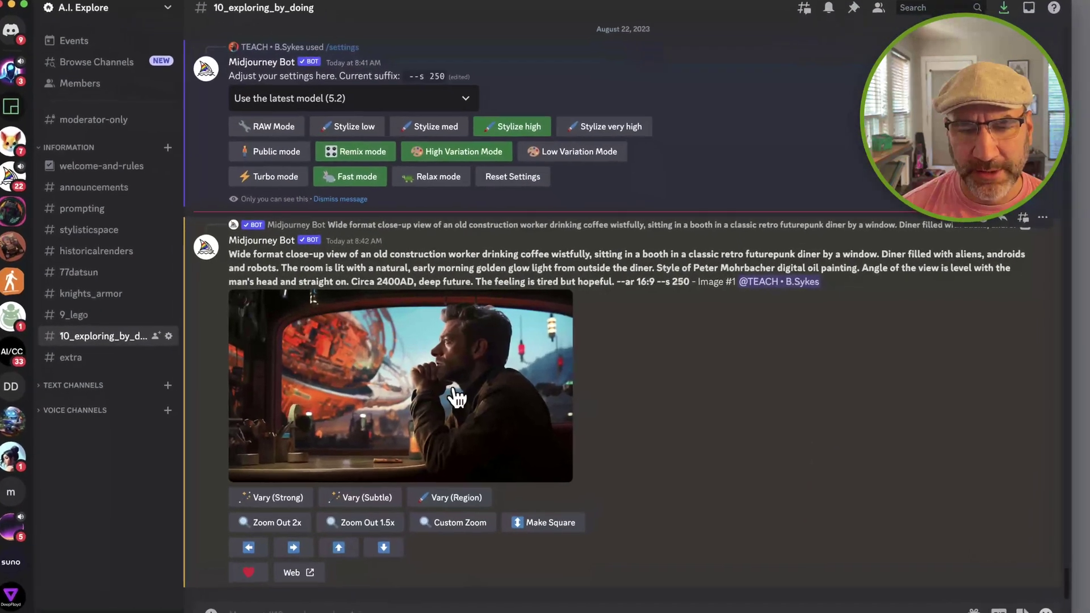
pyautogui.click(438, 398)
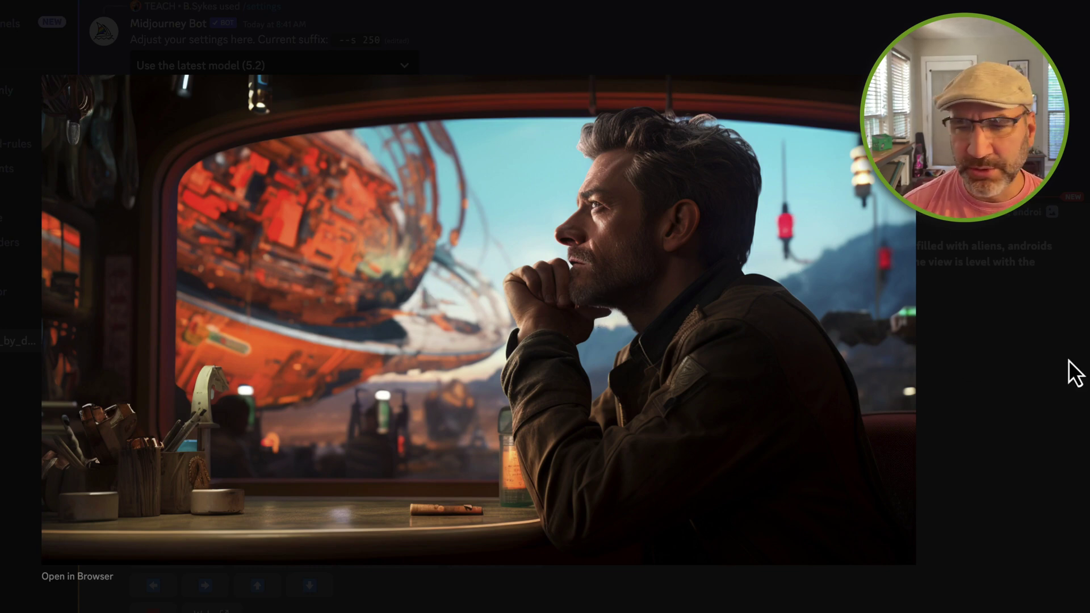
pyautogui.click(1003, 363)
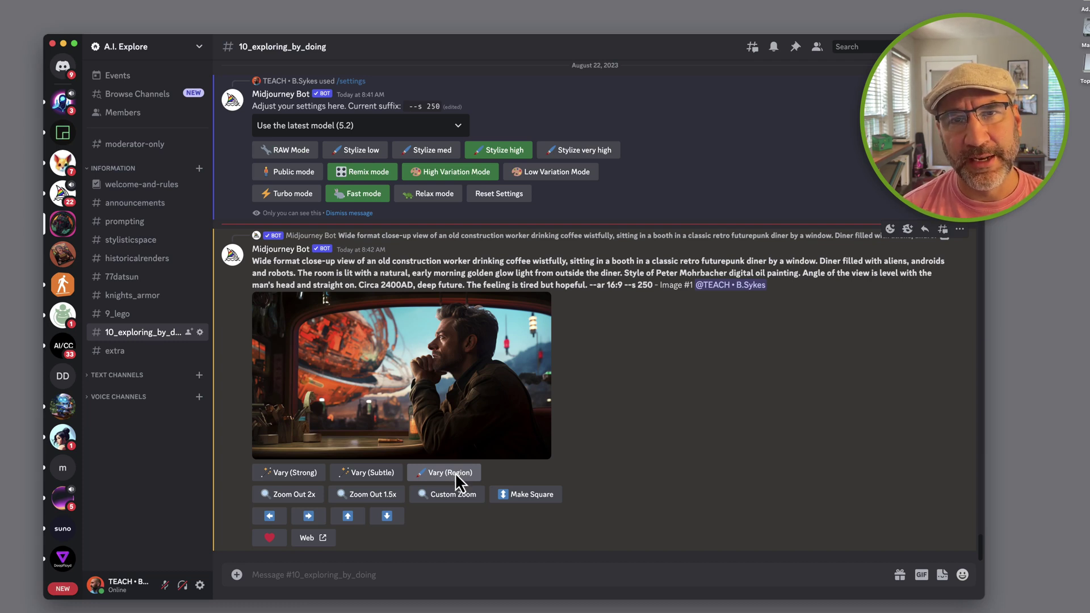
# Mask the table left of the hands and submit 'a bowl of alien slop soup. Hot and steaming…' as the region prompt
pyautogui.click(453, 474)
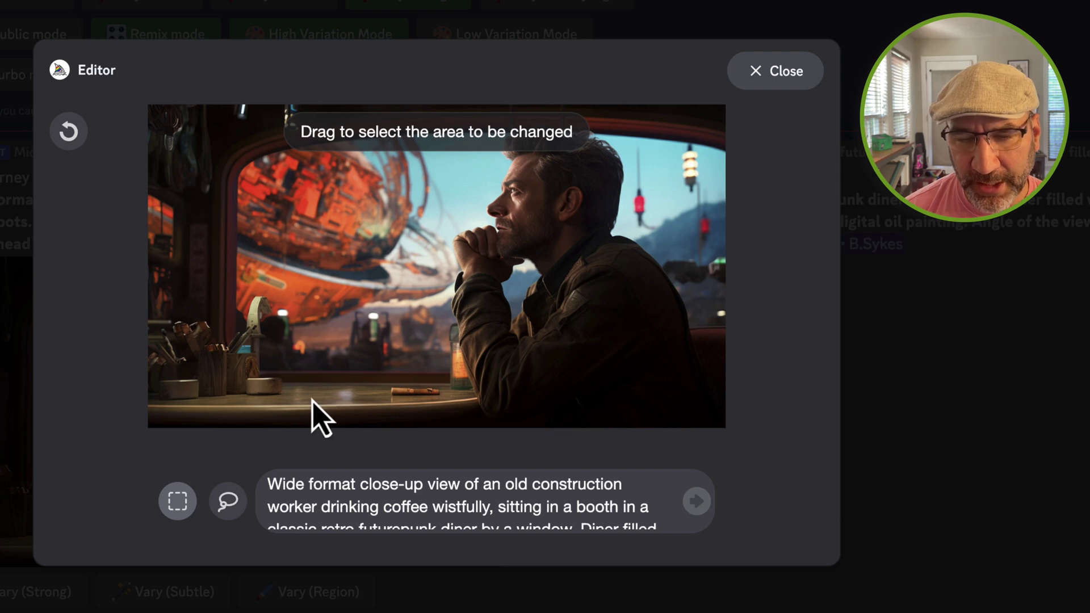
pyautogui.moveTo(293, 399); pyautogui.dragTo(451, 103)
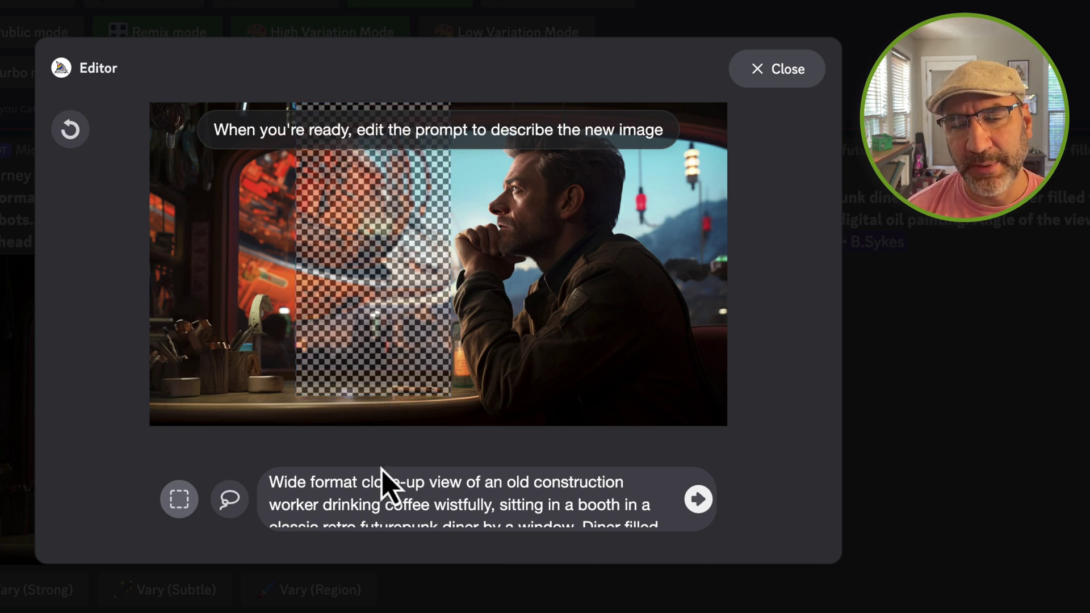
pyautogui.moveTo(270, 470); pyautogui.dragTo(267, 284)
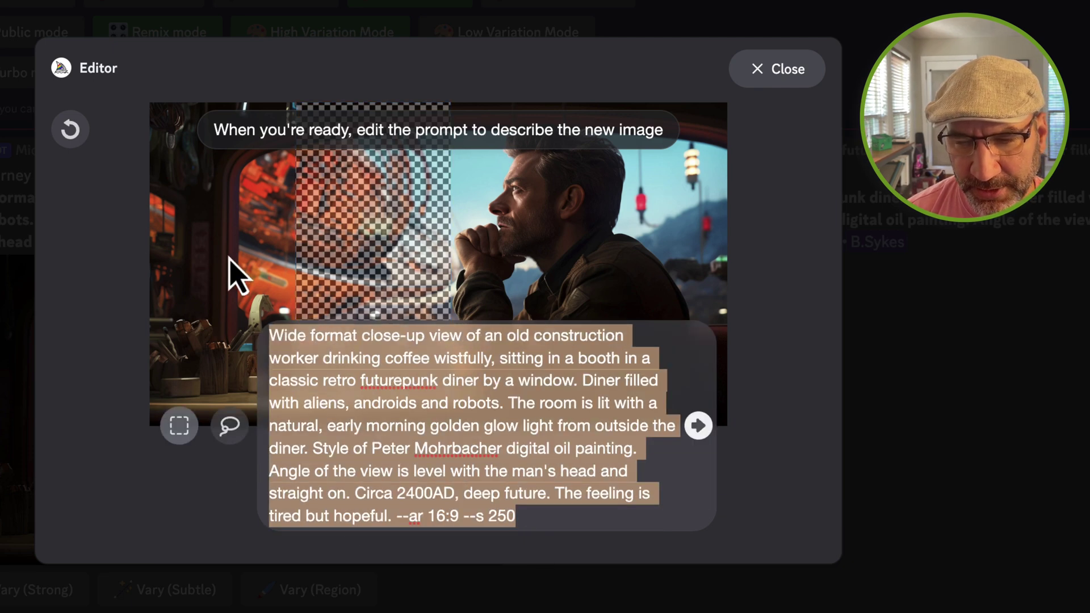
pyautogui.press('BackSpace')
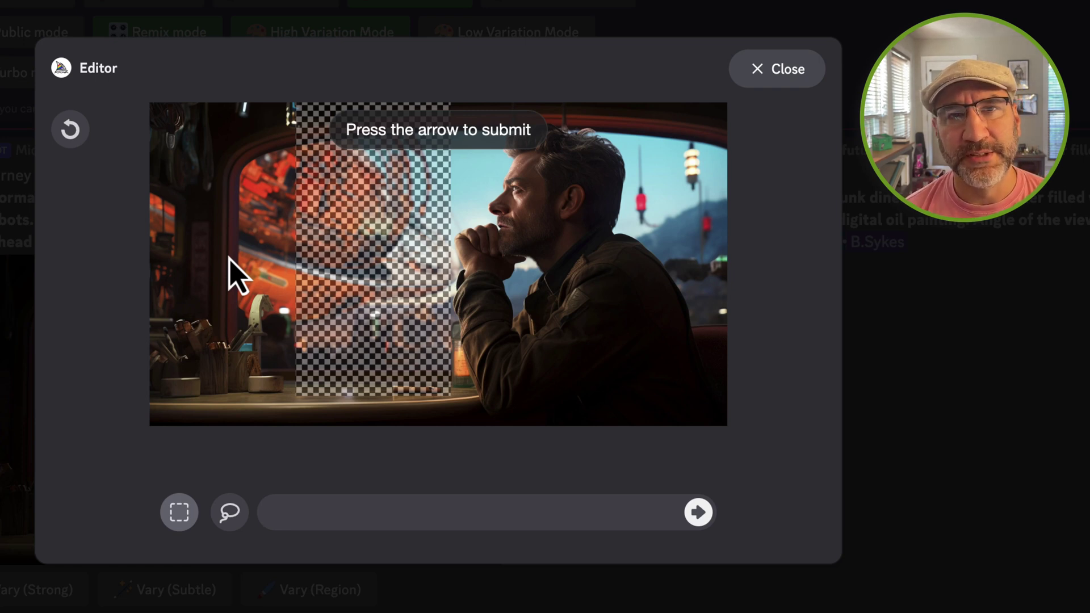
pyautogui.write('a bowl of alien ')
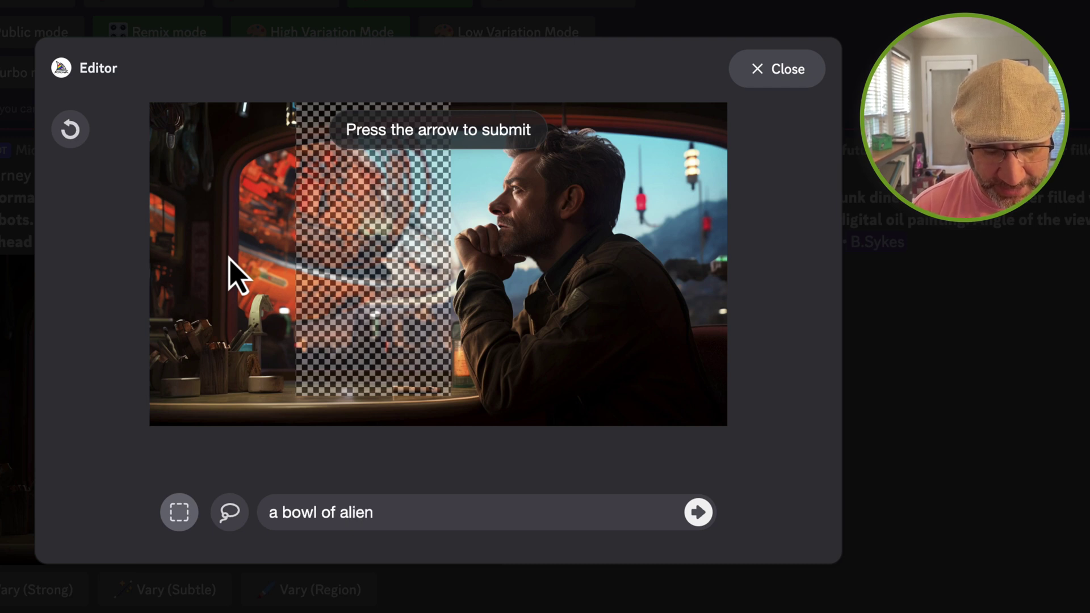
pyautogui.write('slop souop')
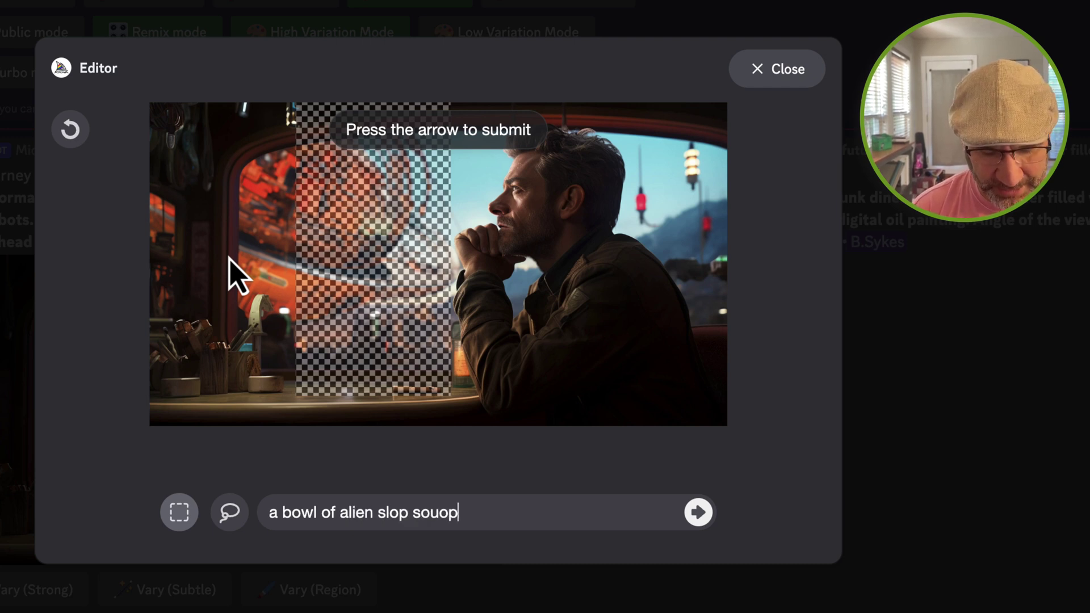
pyautogui.press('BackSpace')
pyautogui.press('BackSpace')
pyautogui.write('p. Hot and ste')
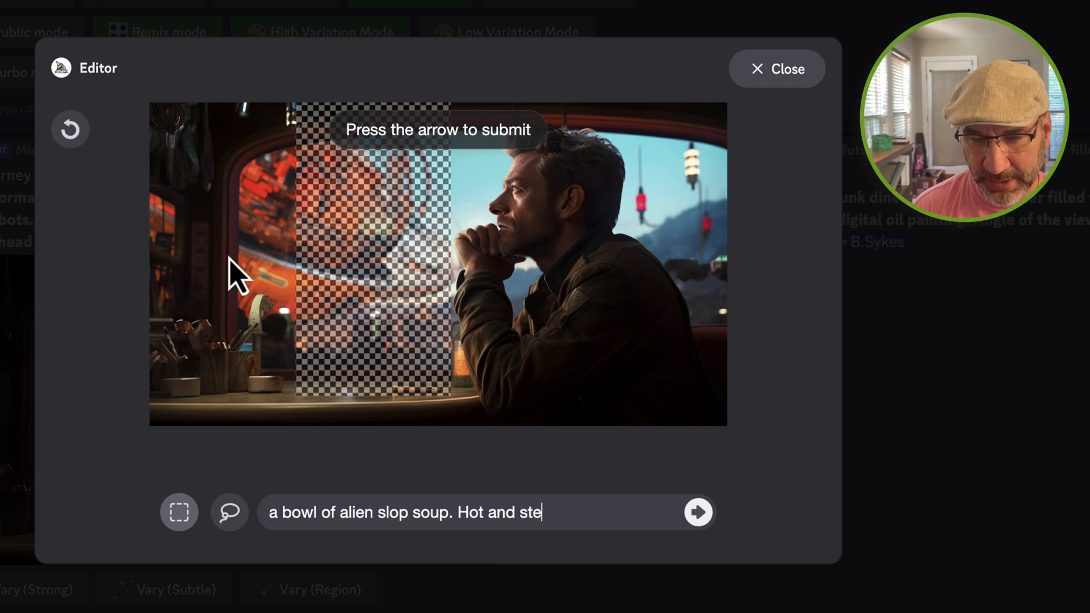
pyautogui.write('aming. tentacles')
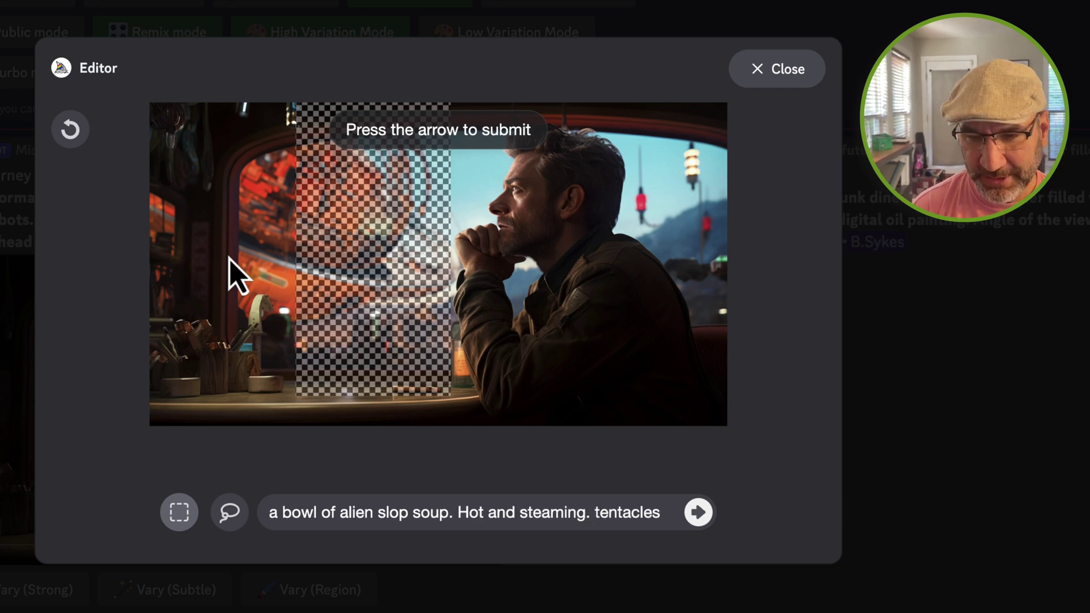
pyautogui.write(' and other gunk visible in the glass bowl of soup')
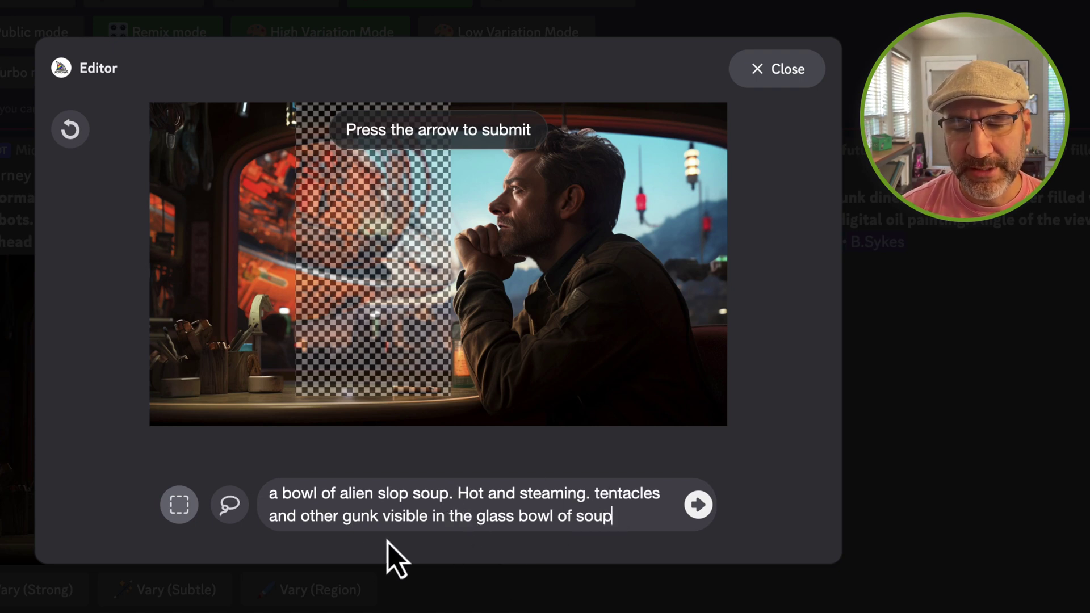
pyautogui.click(699, 508)
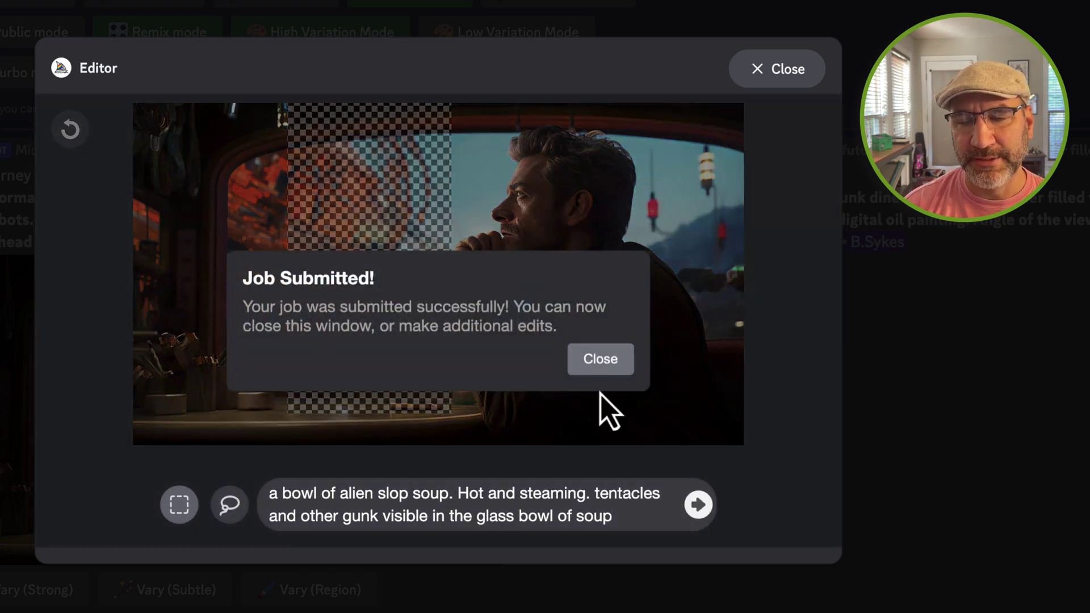
pyautogui.click(622, 372)
# Upscale soup variation 2 (U2) and open Vary (Region) on the result
pyautogui.click(794, 80)
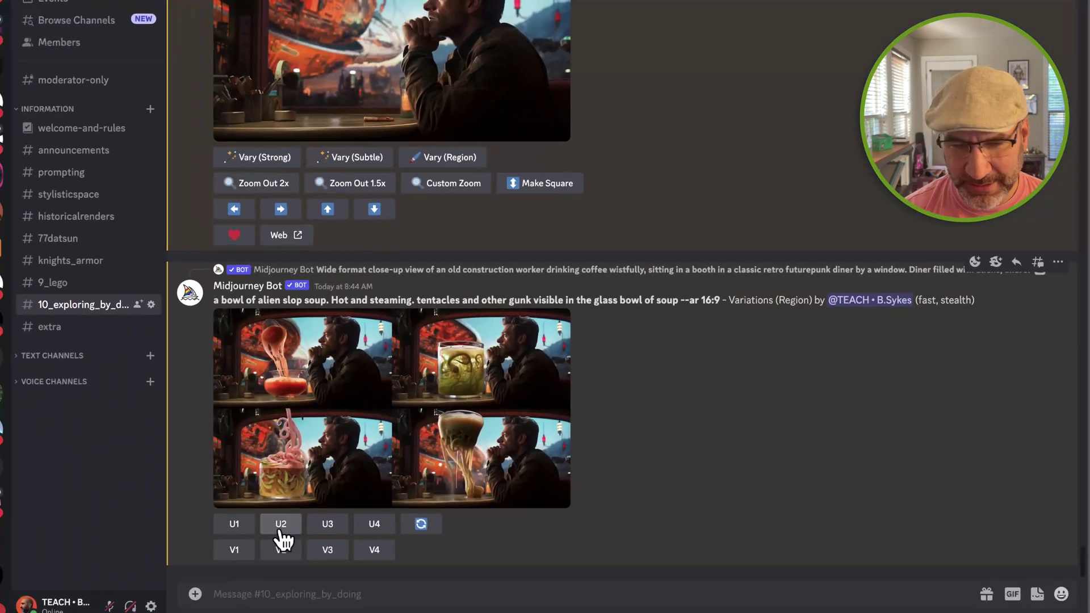
pyautogui.click(309, 508)
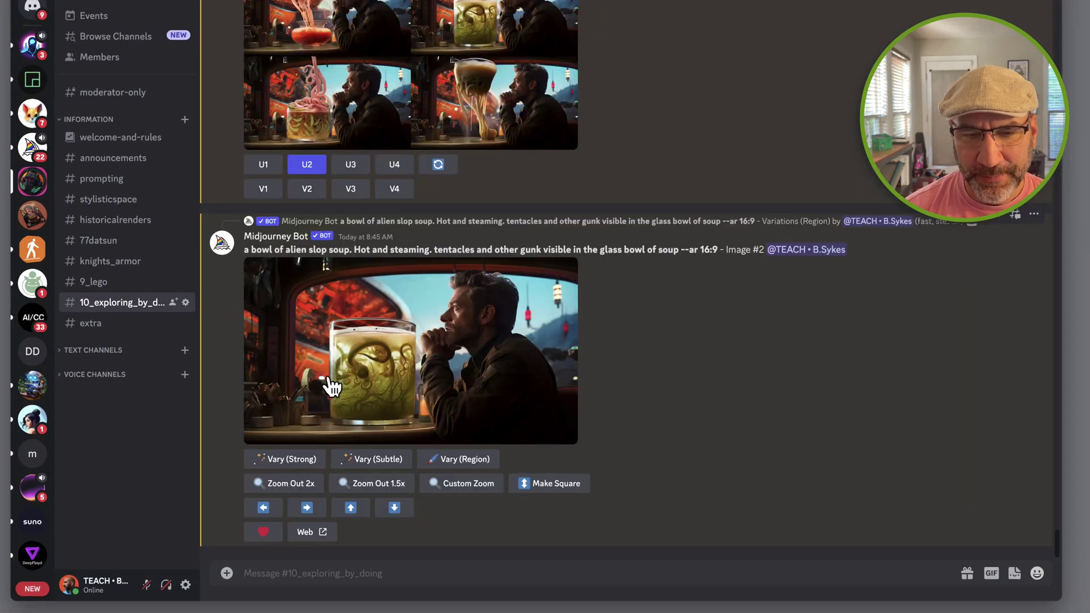
pyautogui.click(466, 461)
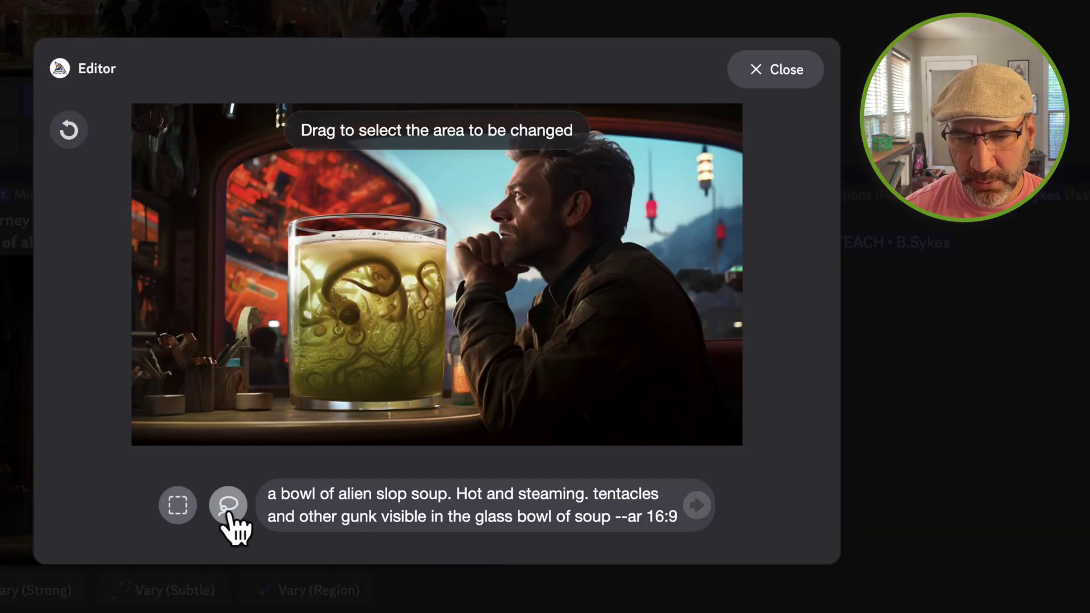
# Lasso the area above the glass and submit 'Alien creature looking around coming out of the bowl of alien soup'
pyautogui.click(410, 412)
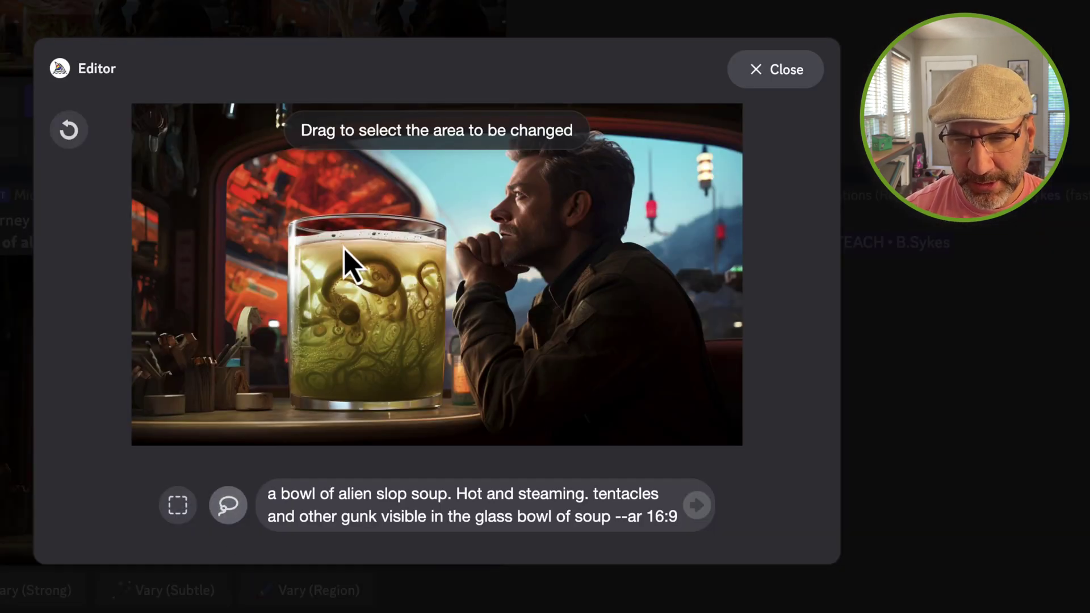
pyautogui.moveTo(353, 251); pyautogui.dragTo(340, 199)
pyautogui.moveTo(371, 162)
pyautogui.mouseDown()
pyautogui.moveTo(425, 136)
pyautogui.moveTo(470, 152)
pyautogui.mouseUp()
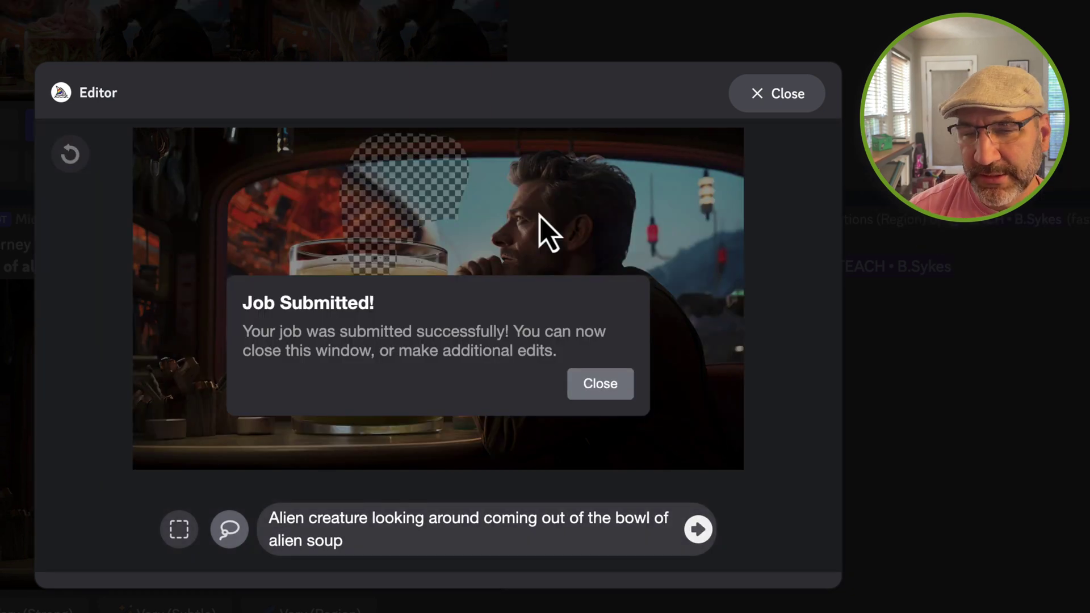
pyautogui.click(600, 384)
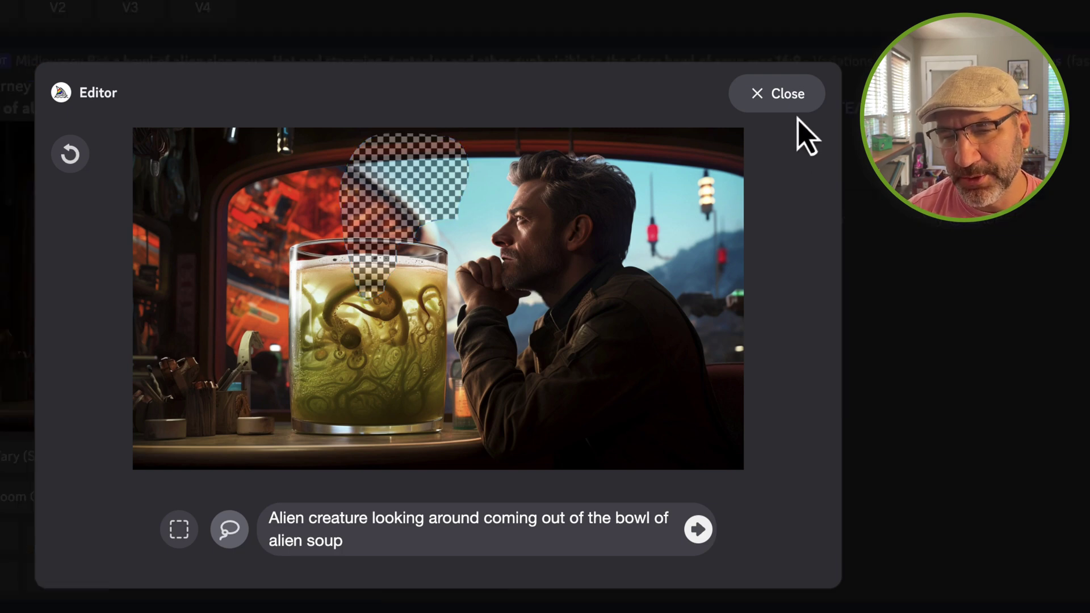
pyautogui.click(775, 95)
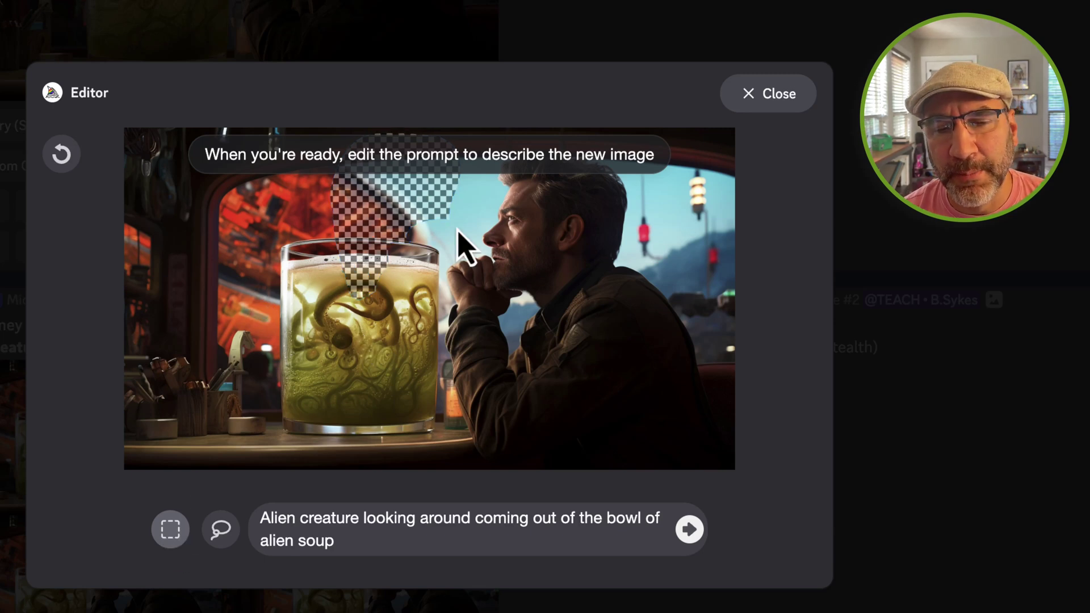
# Clear the old mask and remask a rectangle rising from the glass rim plus its left edge
pyautogui.click(63, 164)
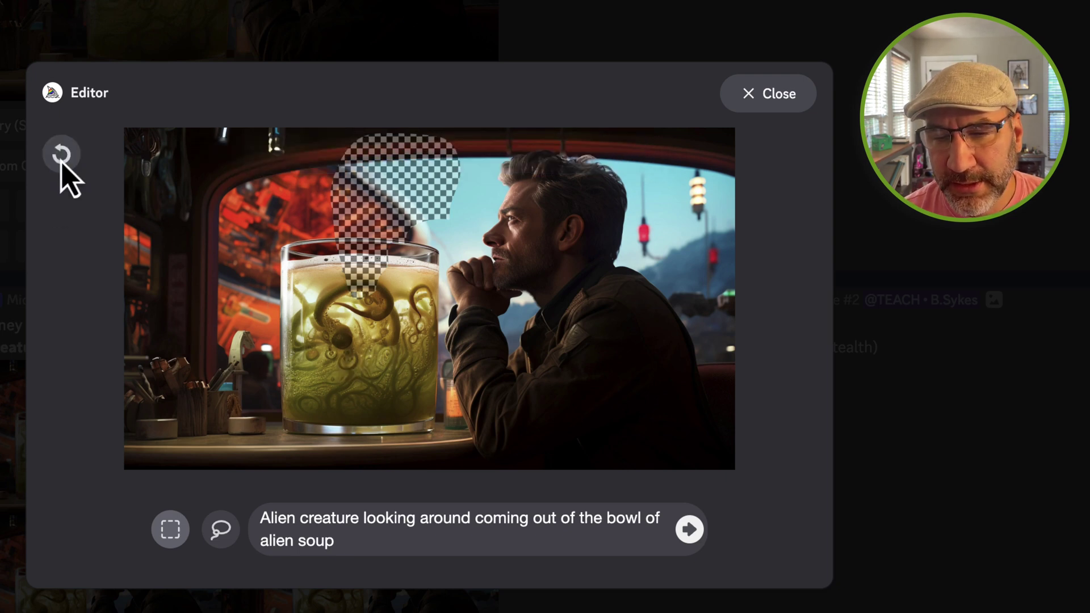
pyautogui.click(60, 161)
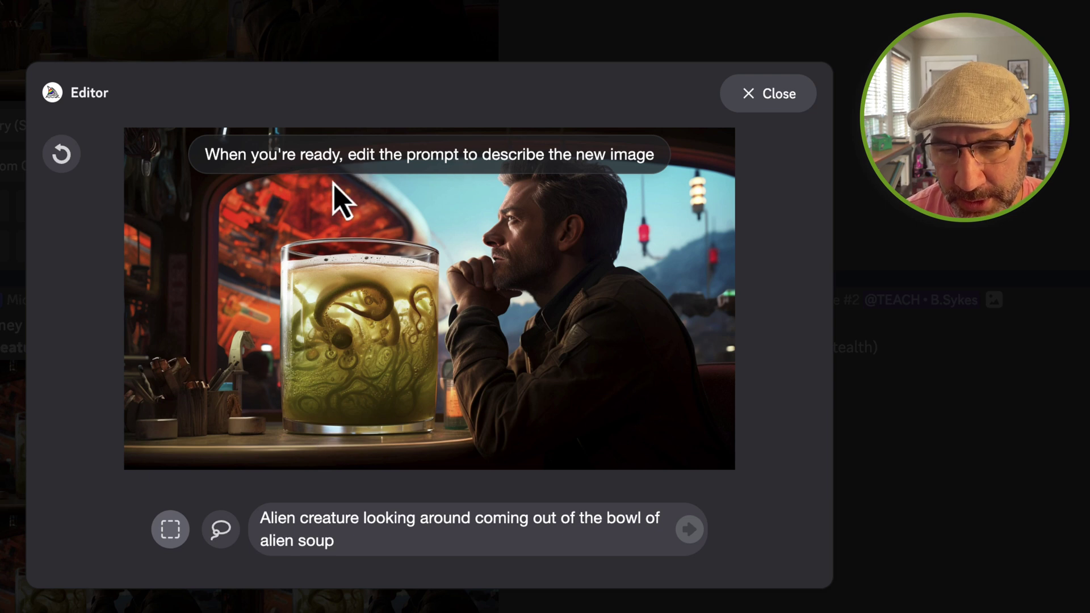
pyautogui.moveTo(312, 278); pyautogui.dragTo(427, 136)
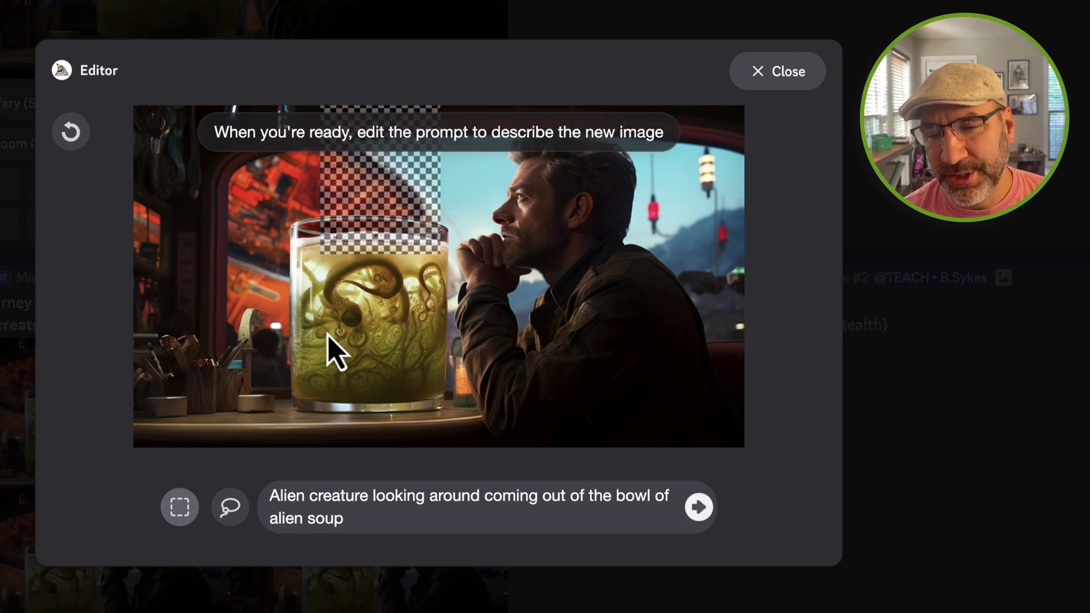
pyautogui.click(230, 514)
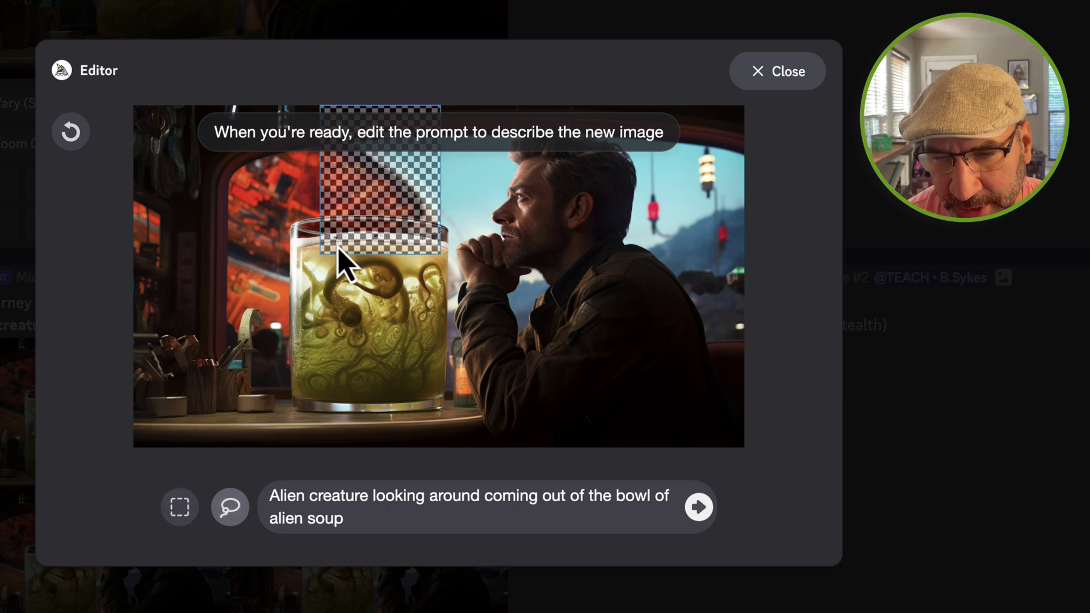
pyautogui.moveTo(324, 243)
pyautogui.mouseDown()
pyautogui.moveTo(314, 284)
pyautogui.moveTo(336, 305)
pyautogui.moveTo(373, 251)
pyautogui.moveTo(438, 350)
pyautogui.moveTo(453, 214)
pyautogui.moveTo(329, 139)
pyautogui.moveTo(309, 165)
pyautogui.mouseUp()
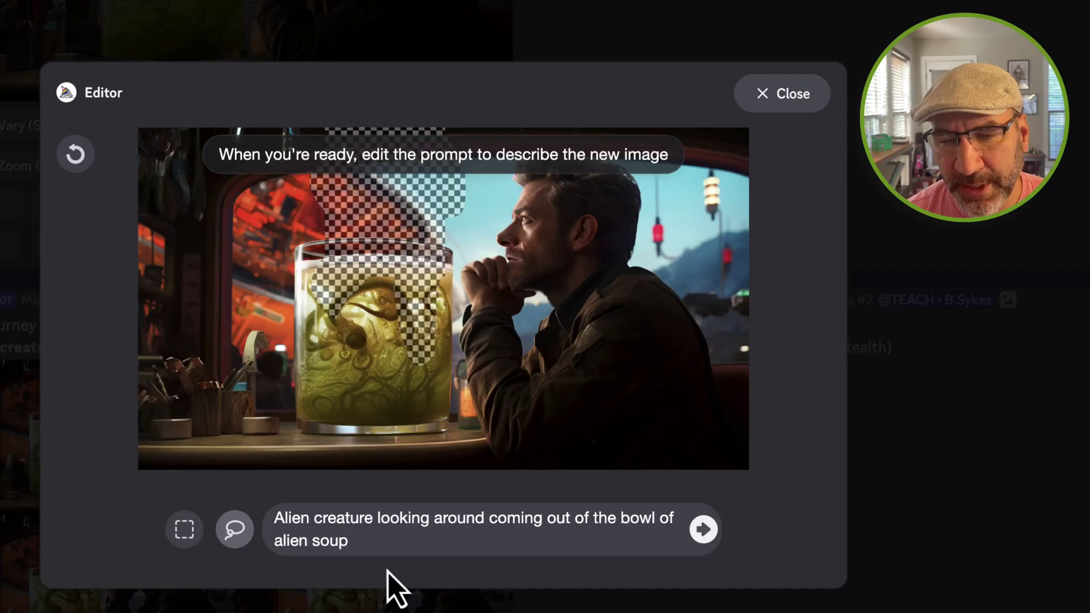
# Change the prompt to 'Alien creature climbing out of the bowl of alien soup' and submit
pyautogui.moveTo(377, 526); pyautogui.dragTo(542, 524)
pyautogui.write('climbing')
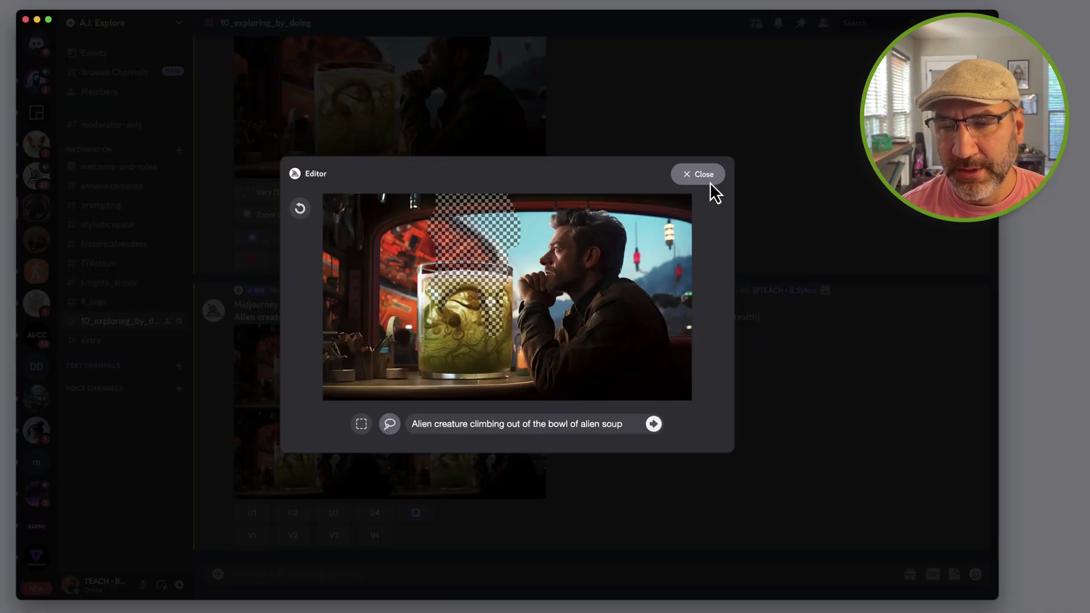
pyautogui.click(710, 182)
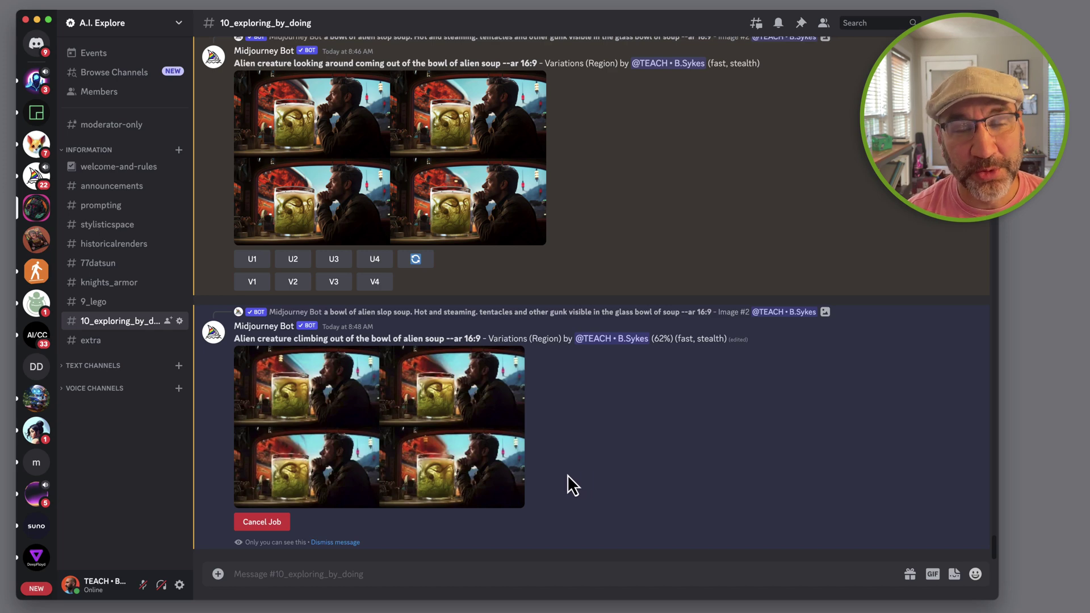
# Queue a region variation with 'creature' replaced by 'squid': 'Alien squid climbing out of the bowl'
pyautogui.scroll(10, 410, 485)
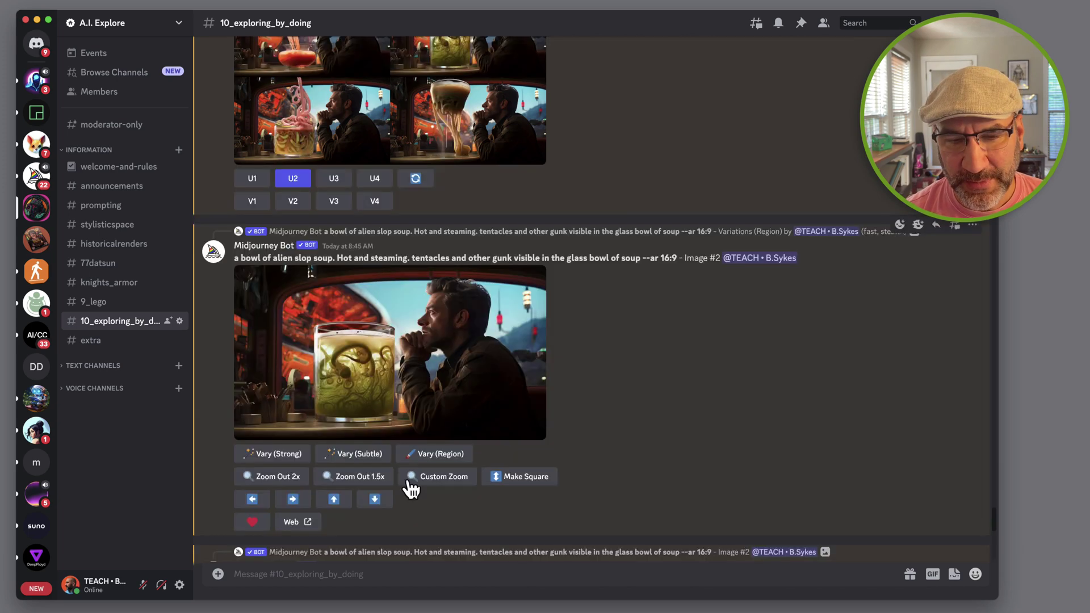
pyautogui.click(429, 457)
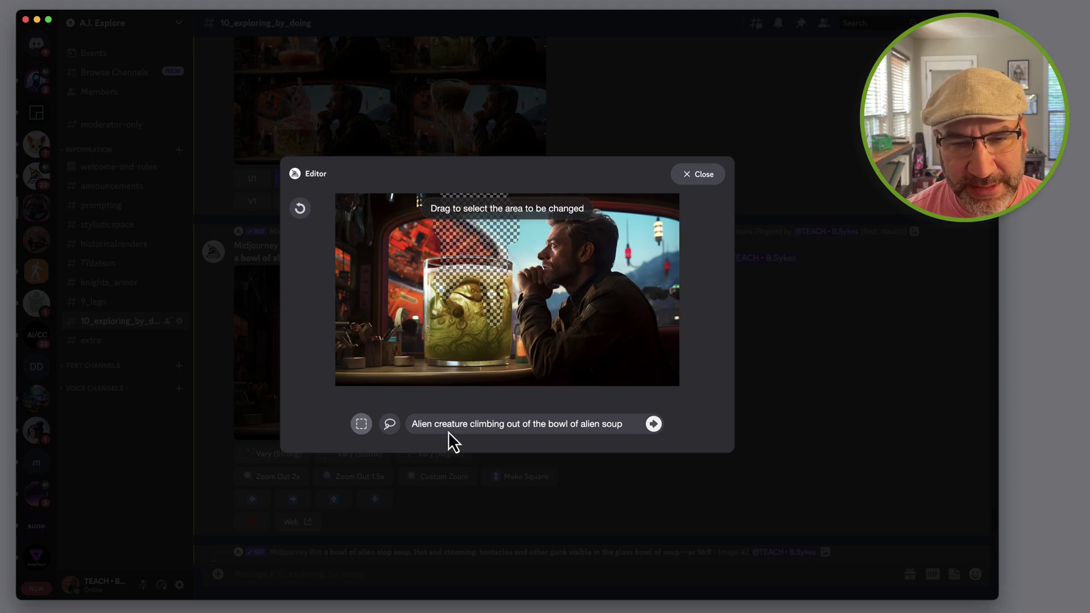
pyautogui.doubleClick(466, 425)
pyautogui.write('squid')
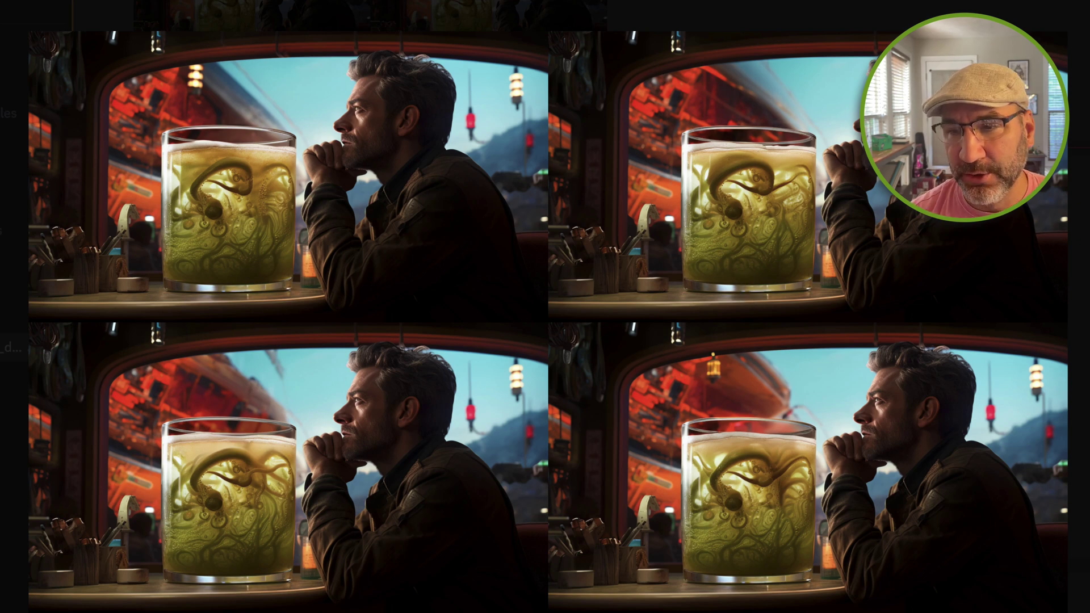
pyautogui.press('Escape')
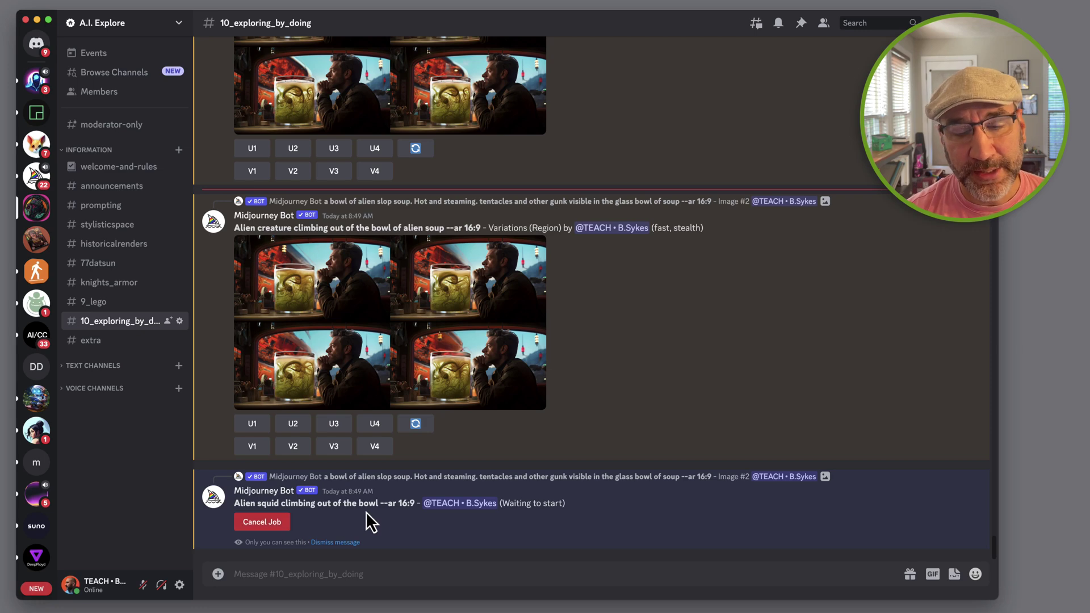
pyautogui.click(84, 346)
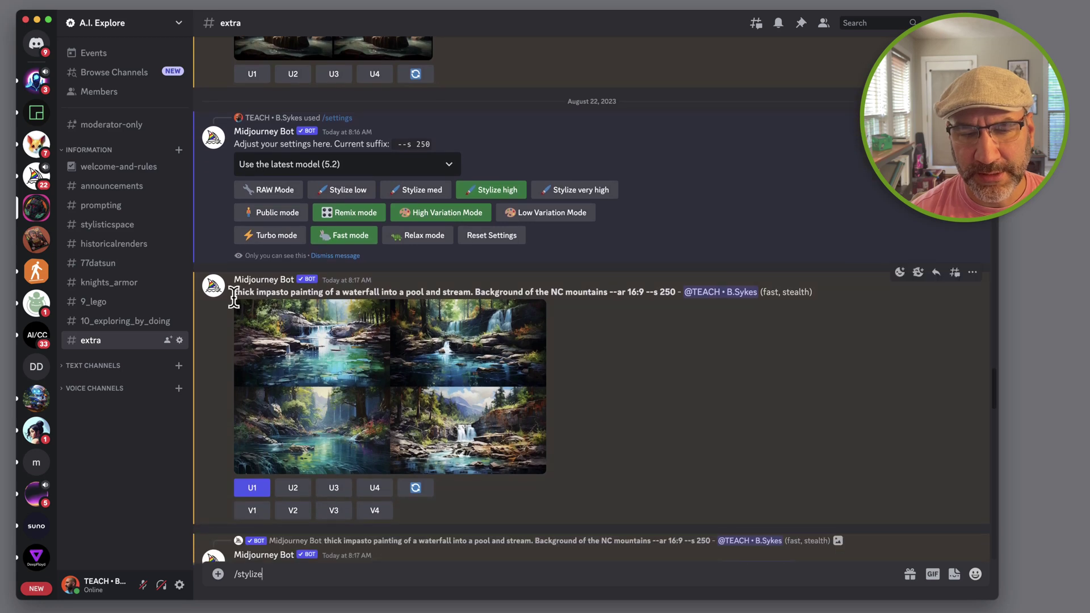
# Review the waterfall painting prompt, its image grid and the first waterfall image full size
pyautogui.moveTo(232, 292); pyautogui.dragTo(454, 291)
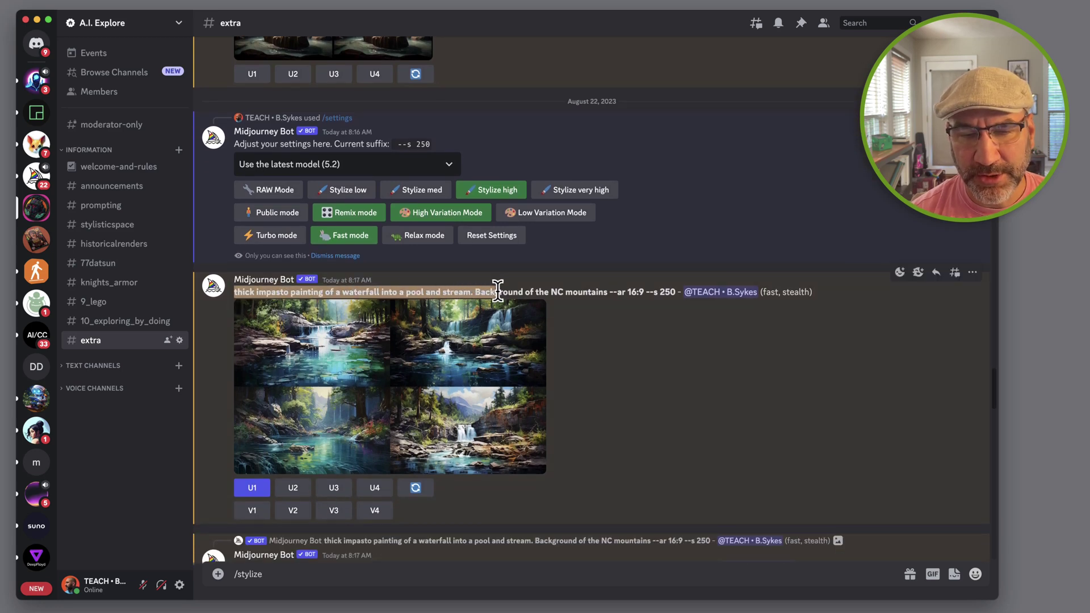
pyautogui.moveTo(508, 291); pyautogui.dragTo(641, 291)
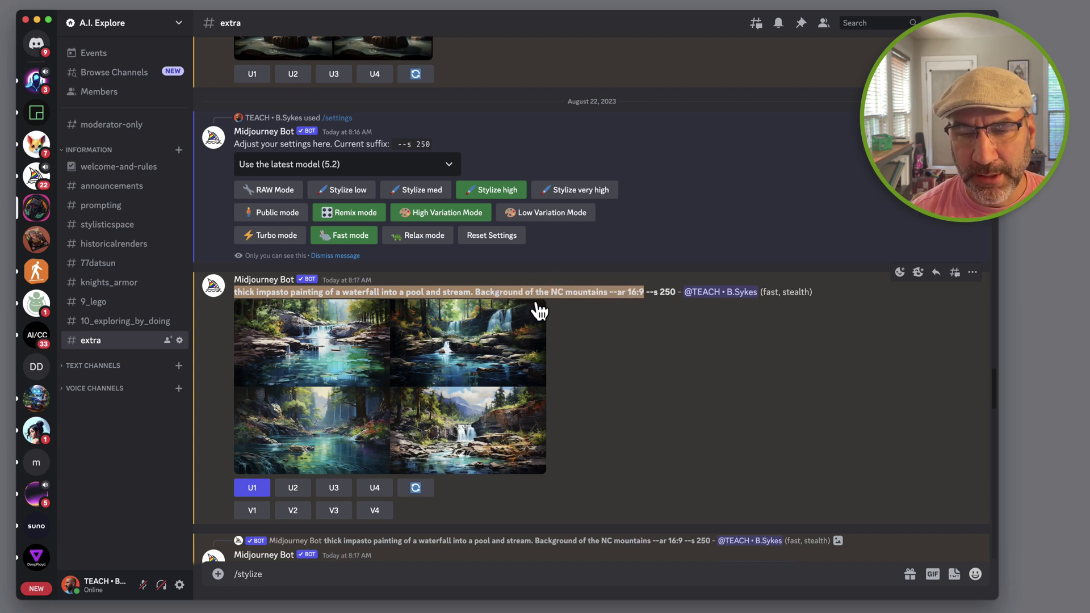
pyautogui.click(478, 349)
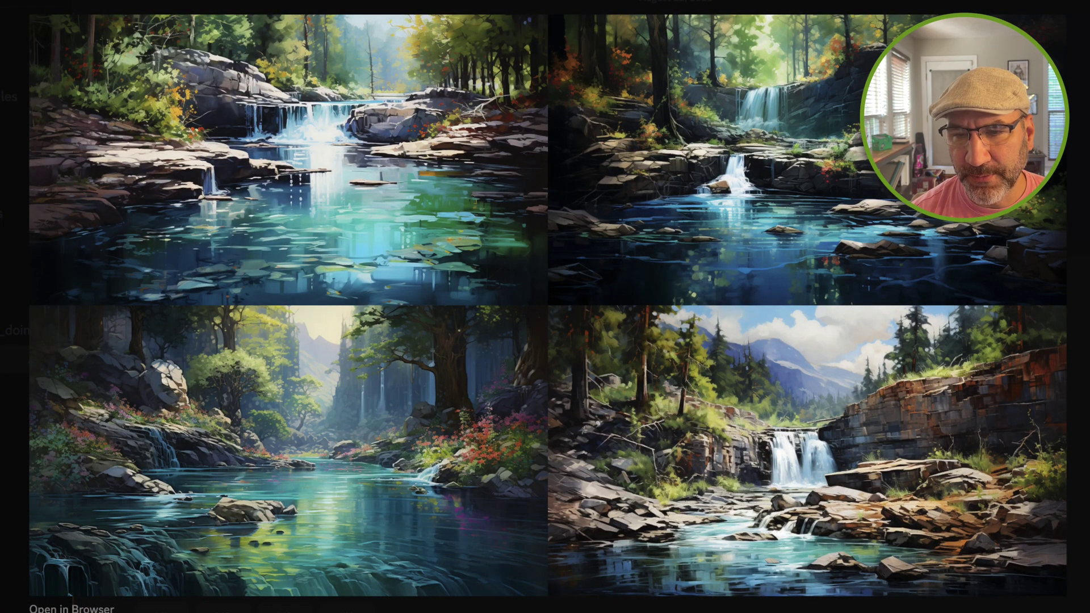
pyautogui.press('Escape')
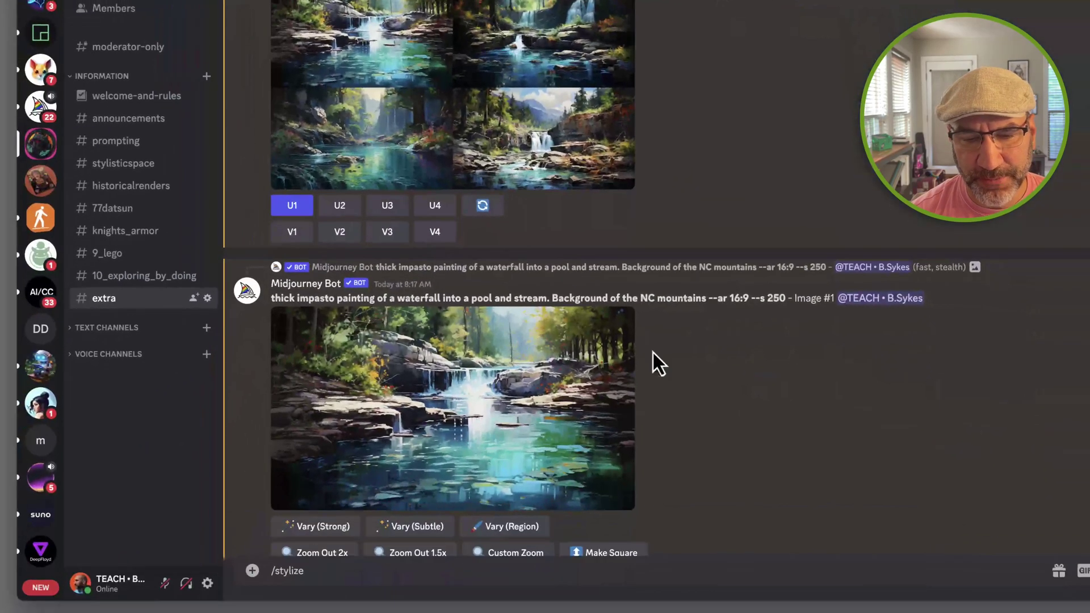
pyautogui.click(613, 363)
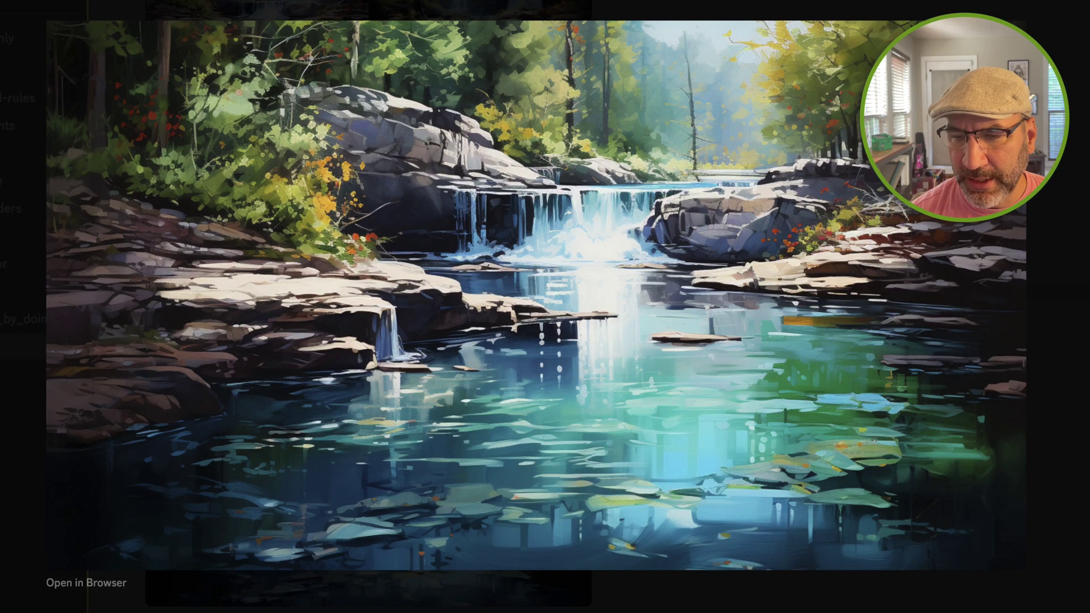
pyautogui.press('Escape')
# Inspect the children-splashing variations grid and the upscaled children image at full size
pyautogui.scroll(-7, 882, 483)
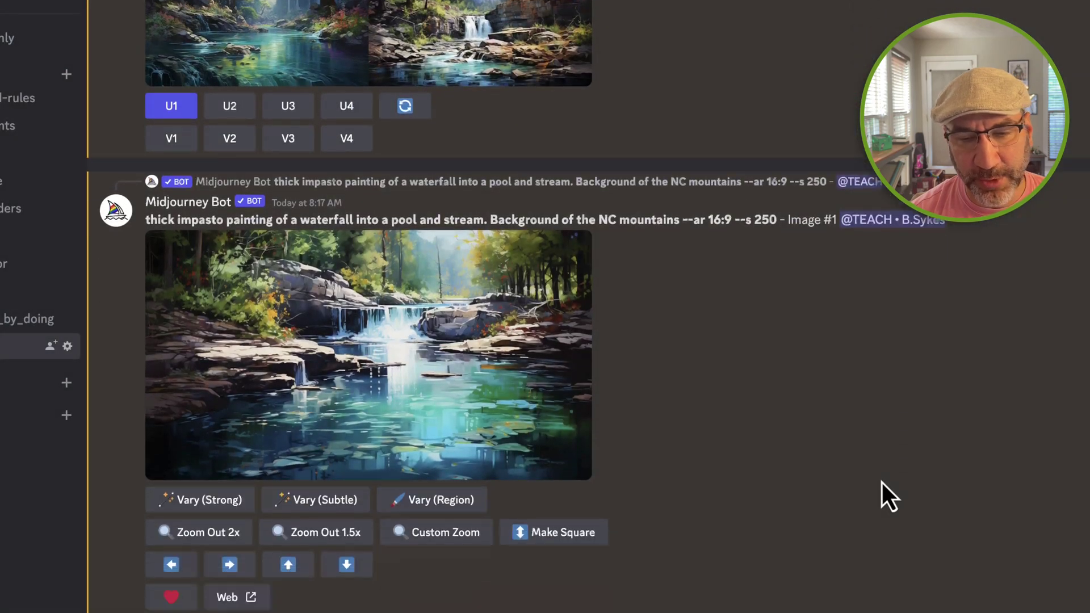
pyautogui.scroll(-3, 881, 482)
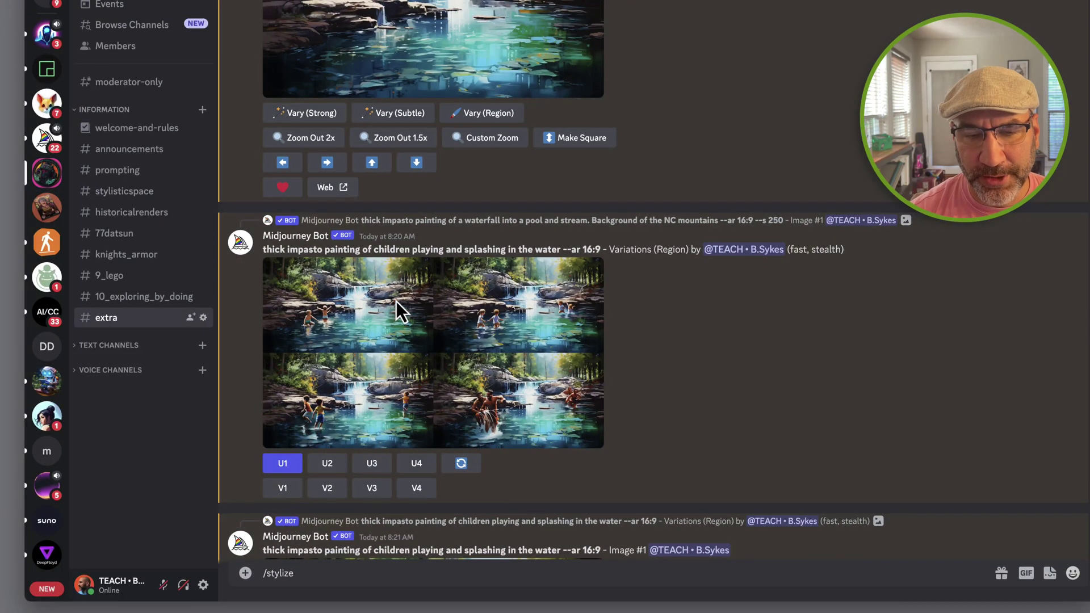
pyautogui.click(396, 303)
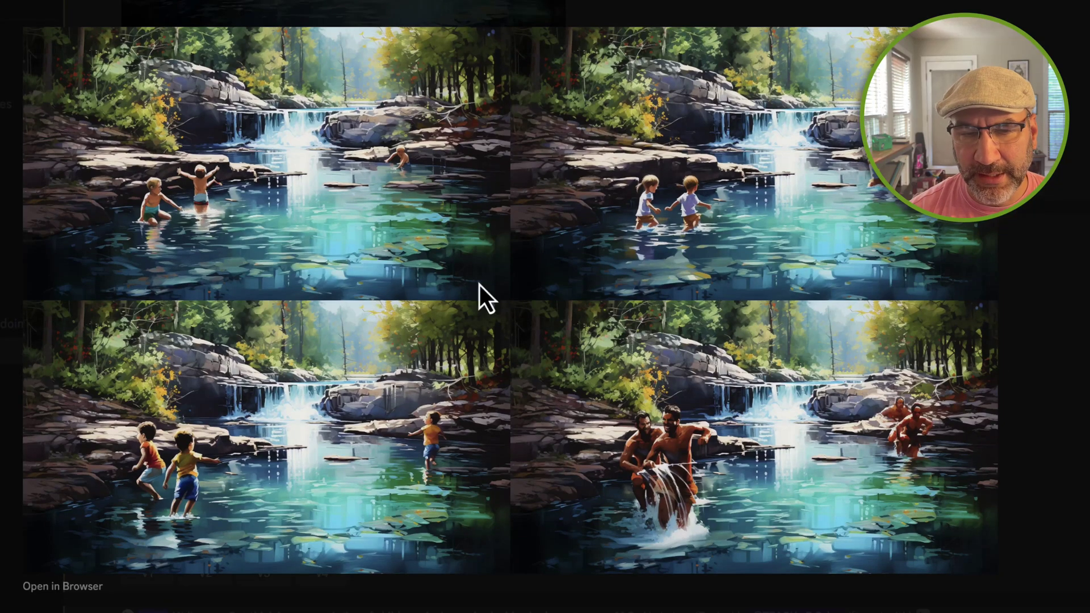
pyautogui.click(1059, 355)
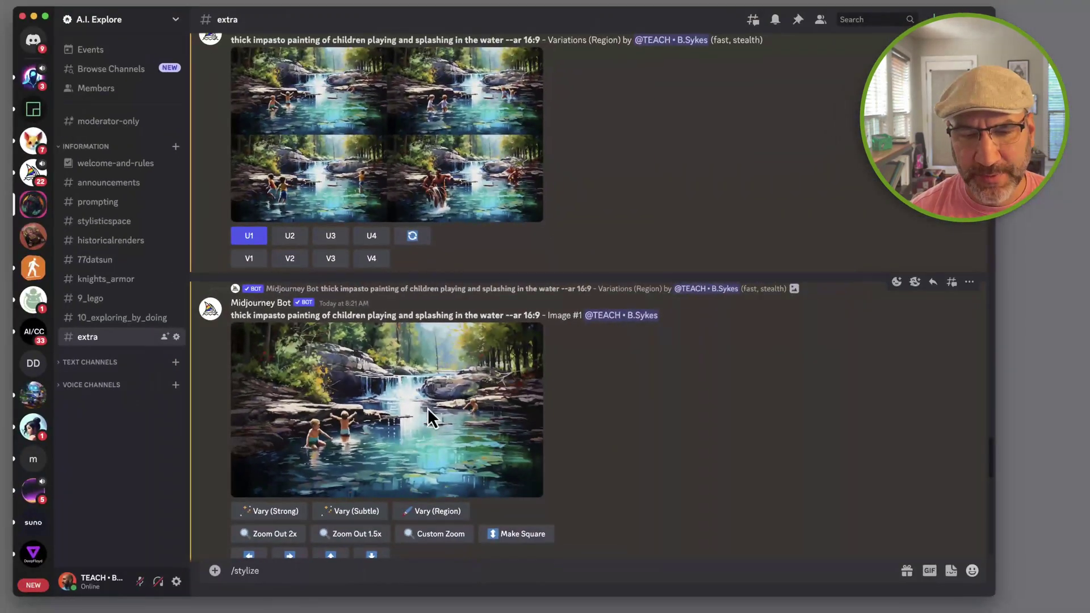
pyautogui.click(427, 408)
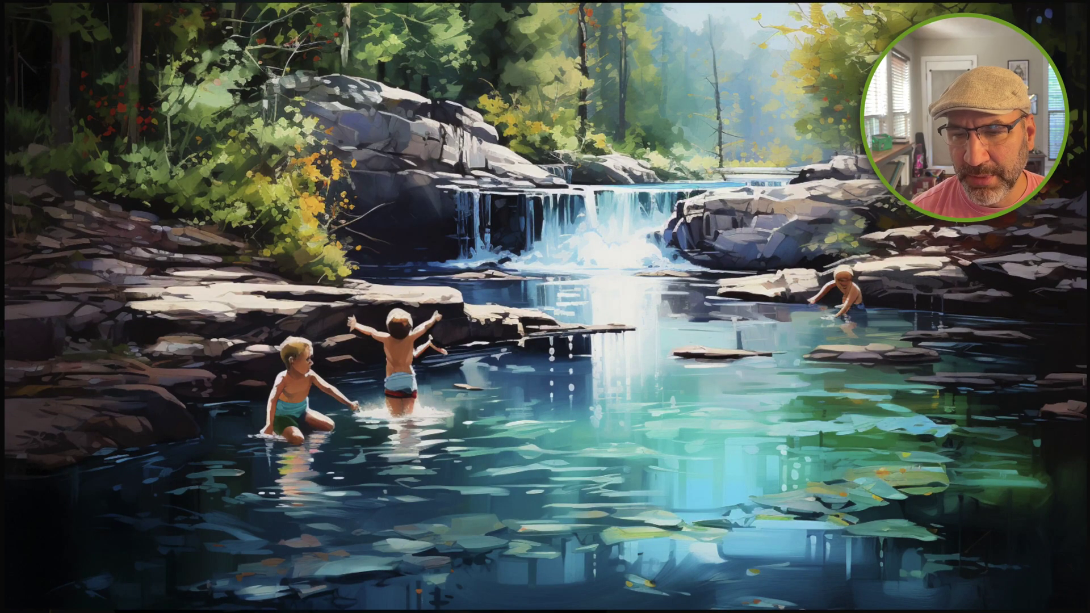
pyautogui.press('Escape')
pyautogui.scroll(-10, 713, 471)
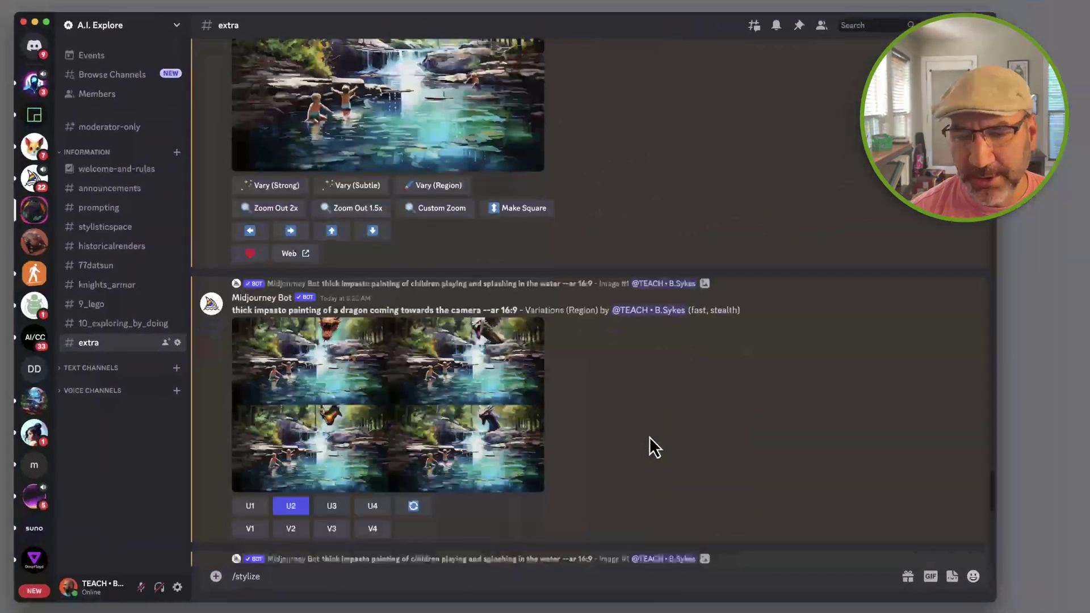
# Preview the dragon variations grid and upscaled dragon Image #2, then enlarge the labradoodle grid
pyautogui.click(512, 290)
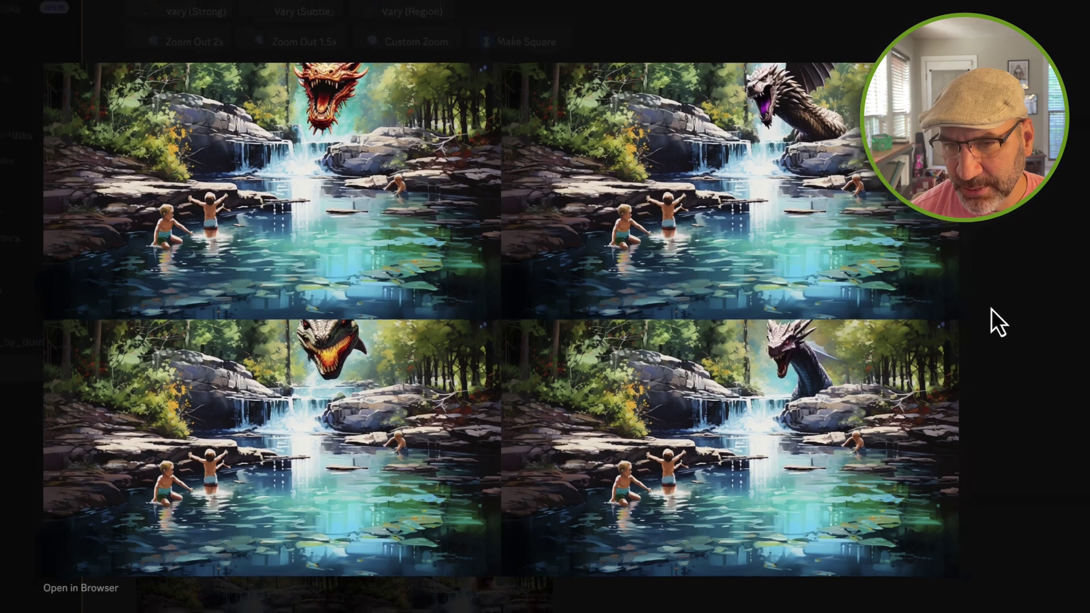
pyautogui.click(992, 309)
pyautogui.scroll(-3, 528, 397)
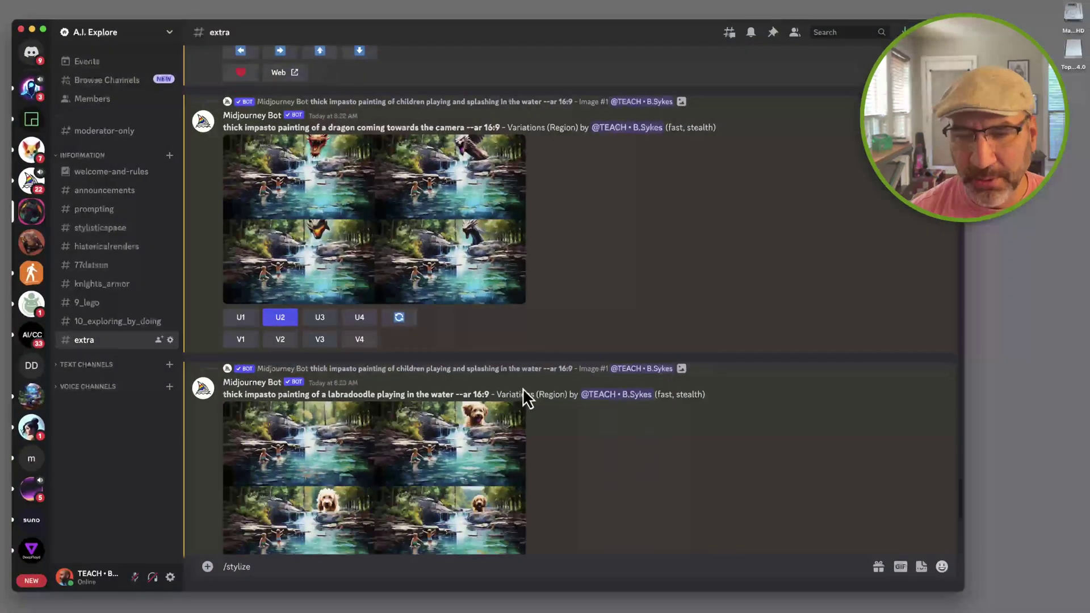
pyautogui.scroll(-5, 534, 380)
pyautogui.click(436, 397)
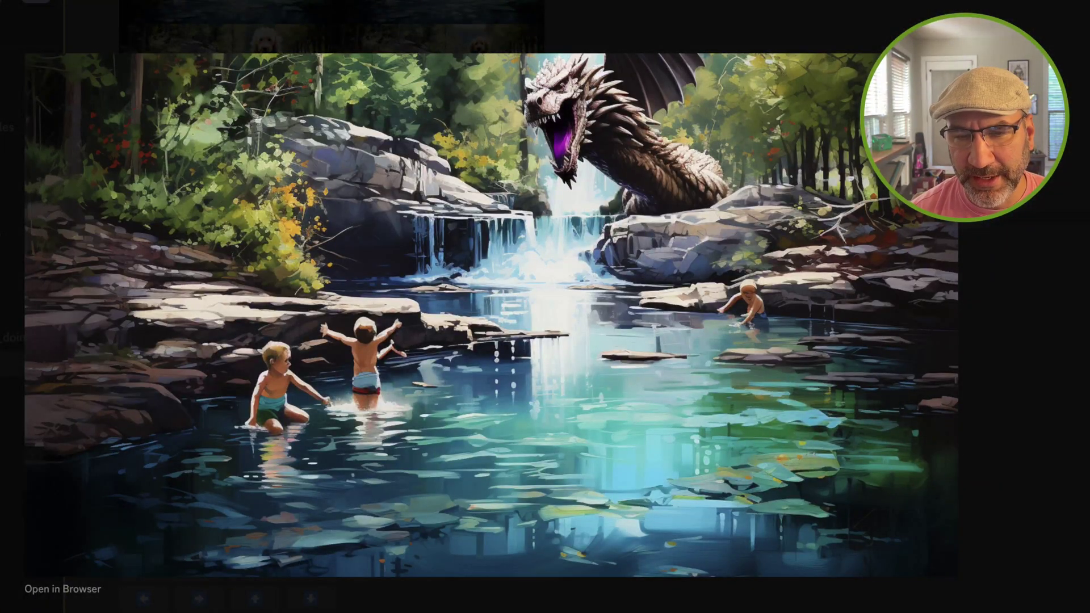
pyautogui.click(1042, 324)
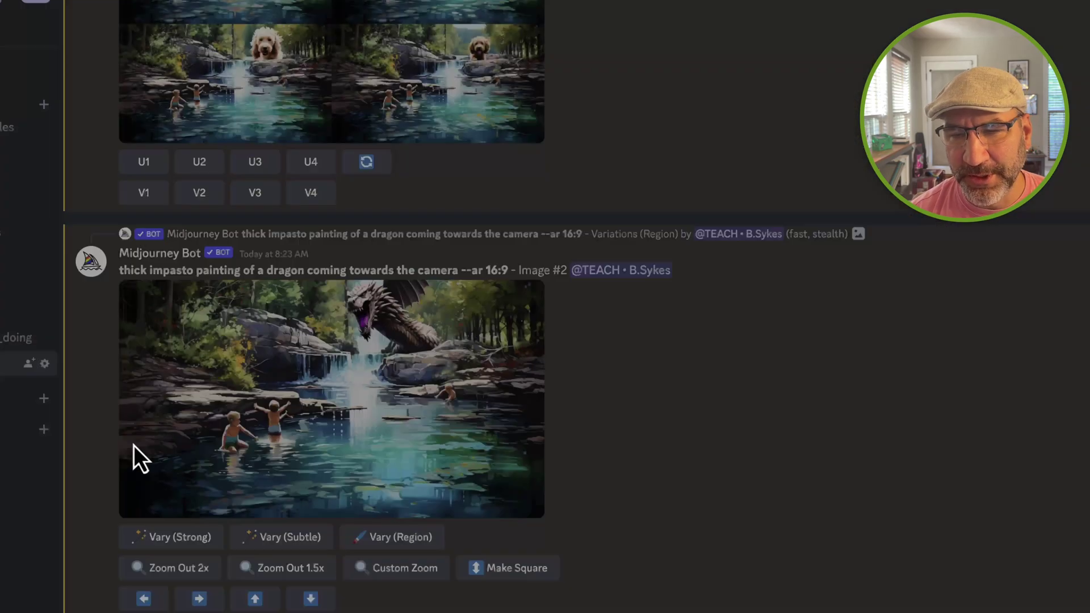
pyautogui.scroll(6, 834, 310)
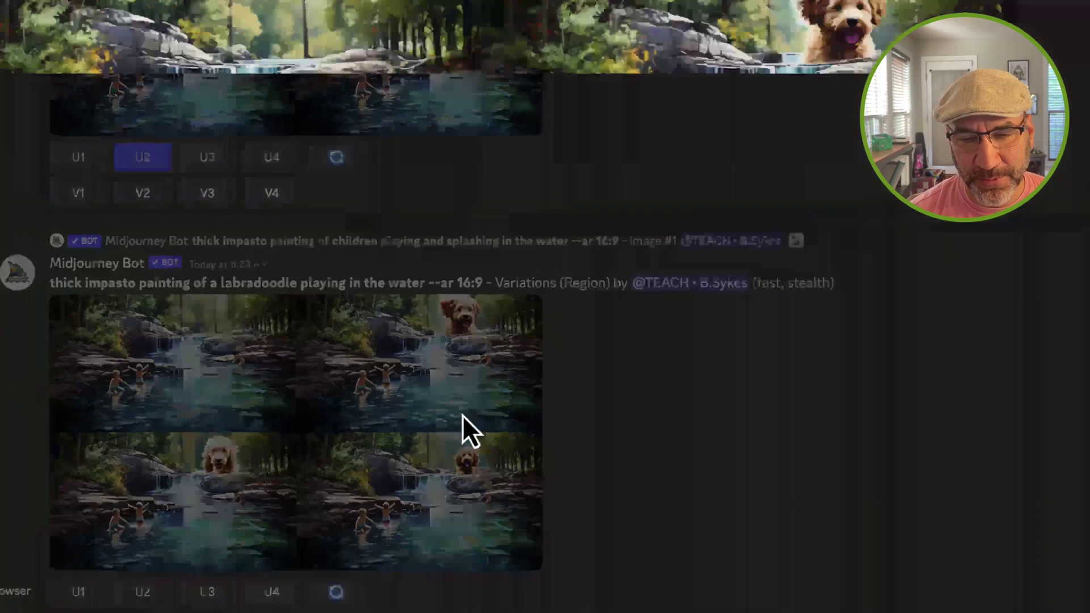
pyautogui.click(453, 409)
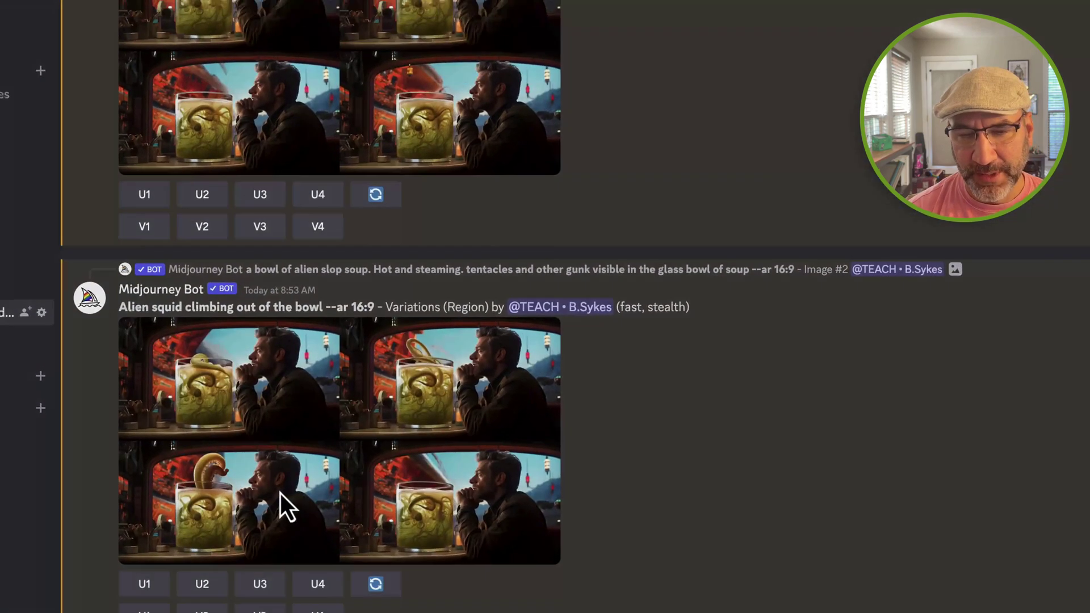
# Preview the squid variations grid, upscale Image #3 (the tentacle rising from the soup), and open its region editor
pyautogui.click(240, 420)
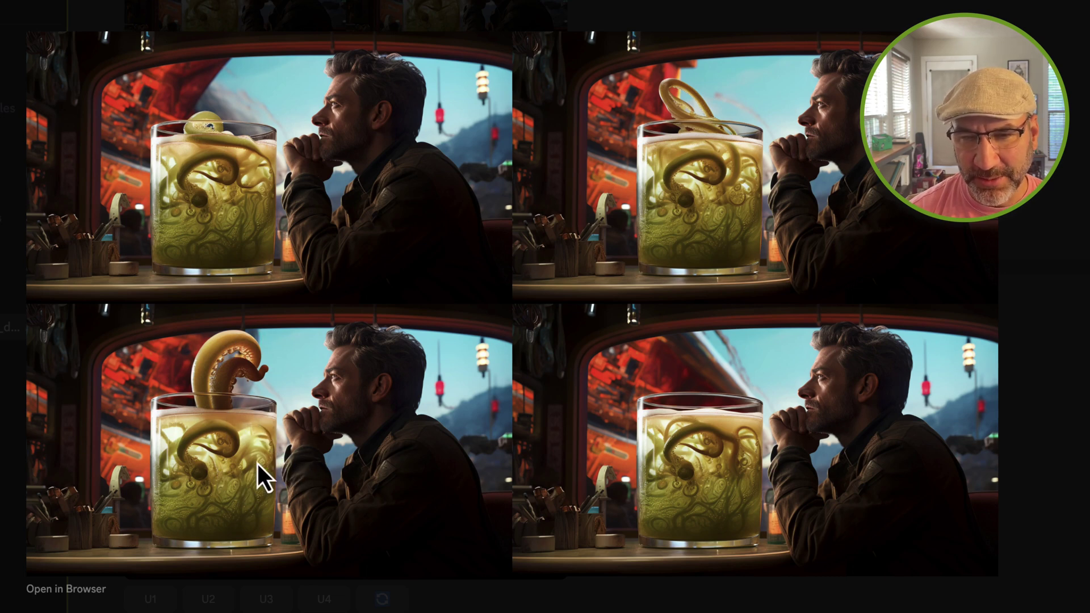
pyautogui.press('Escape')
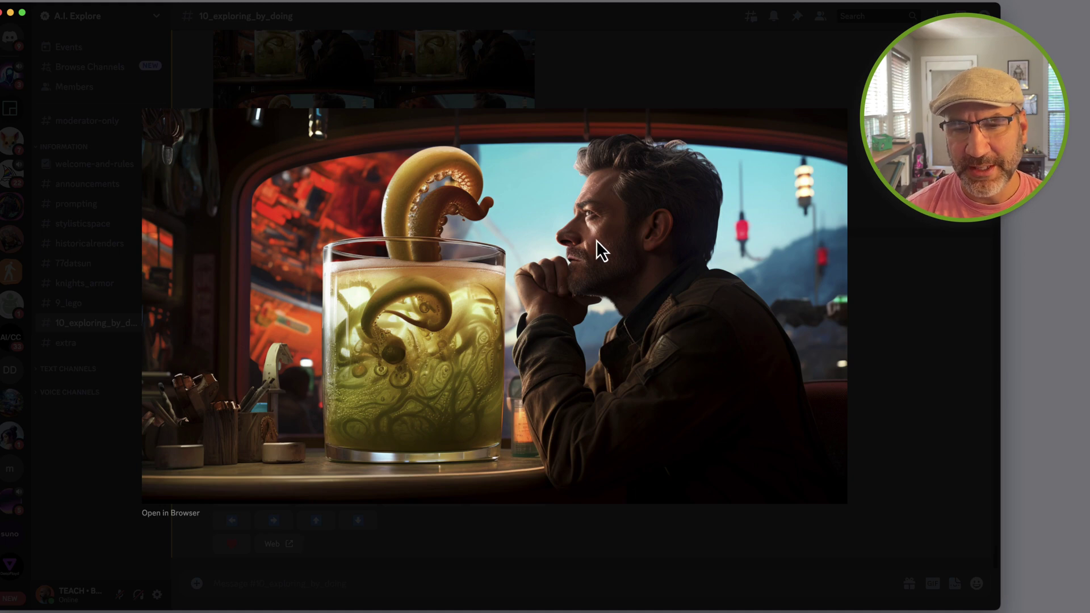
pyautogui.click(875, 304)
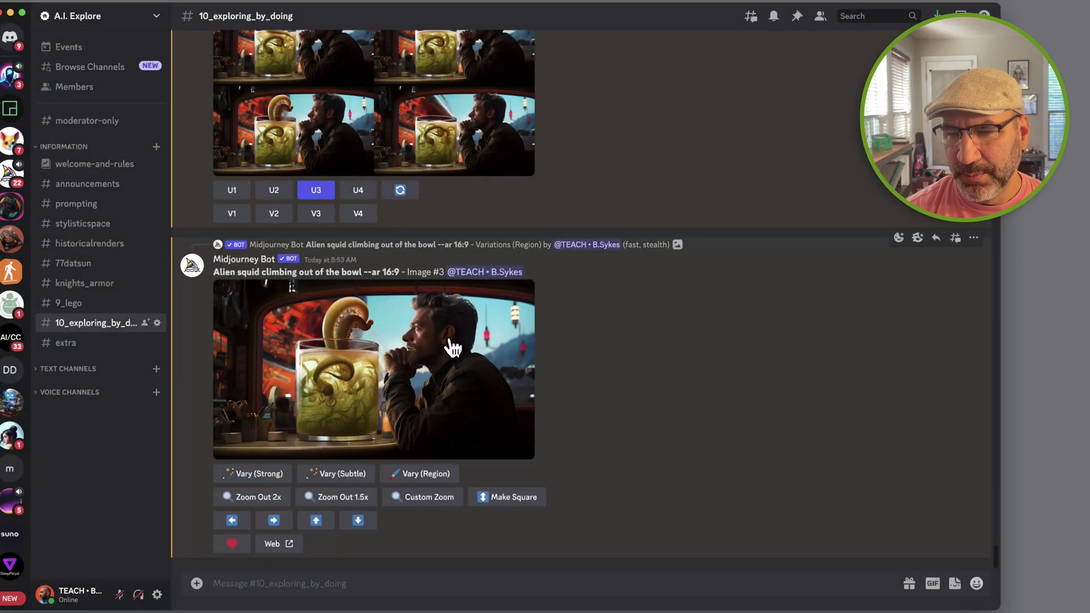
pyautogui.click(412, 481)
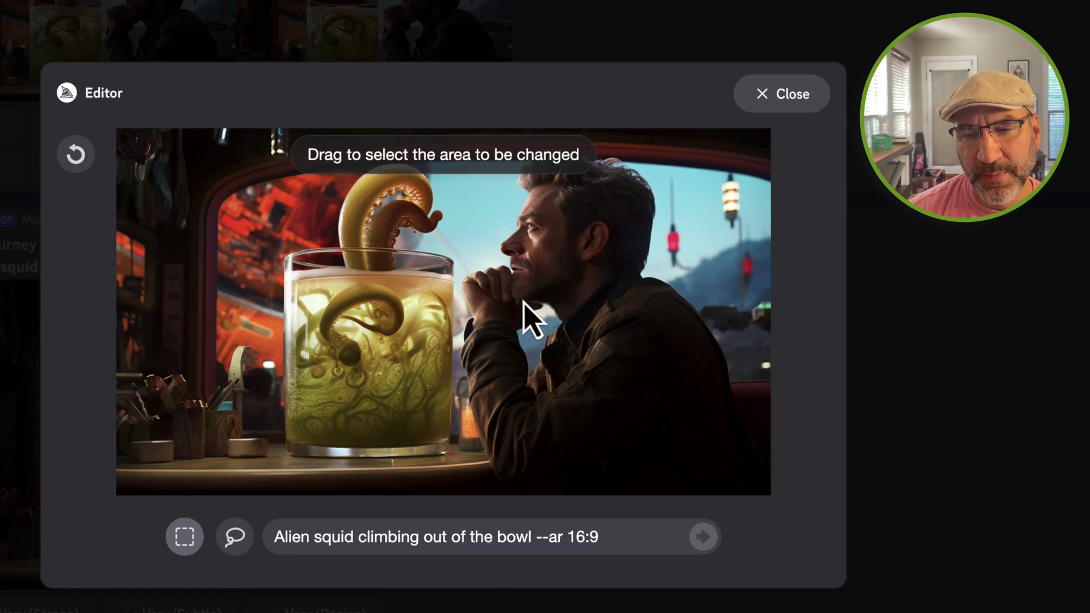
# Lasso the man's hand and submit it for repainting with the prompt 'back side of a fist'
pyautogui.click(236, 539)
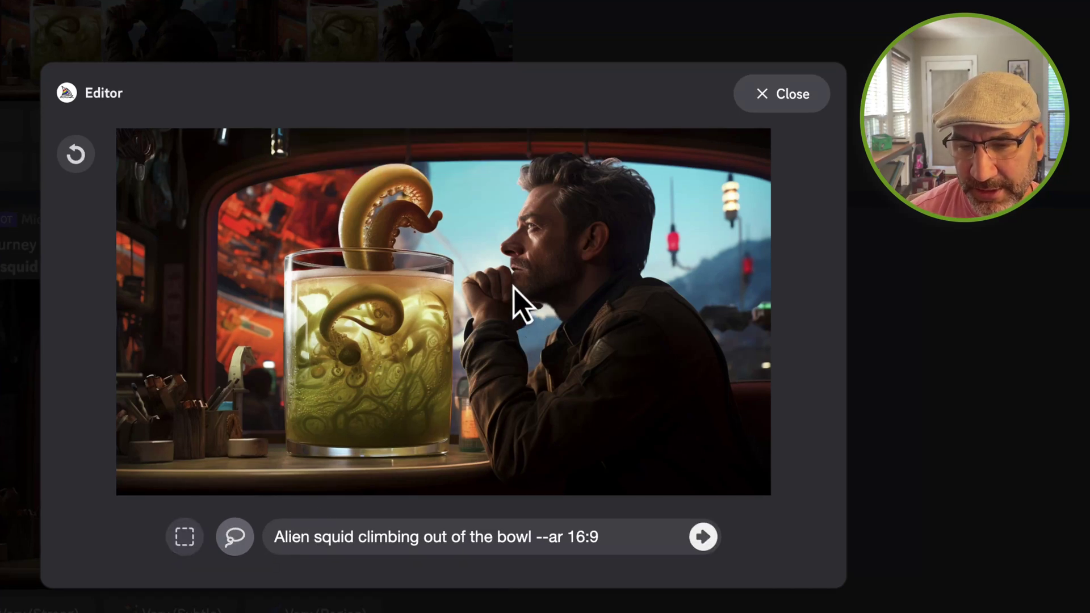
pyautogui.moveTo(514, 278)
pyautogui.mouseDown()
pyautogui.moveTo(458, 266)
pyautogui.moveTo(462, 345)
pyautogui.moveTo(484, 331)
pyautogui.moveTo(520, 335)
pyautogui.moveTo(540, 316)
pyautogui.moveTo(528, 281)
pyautogui.mouseUp()
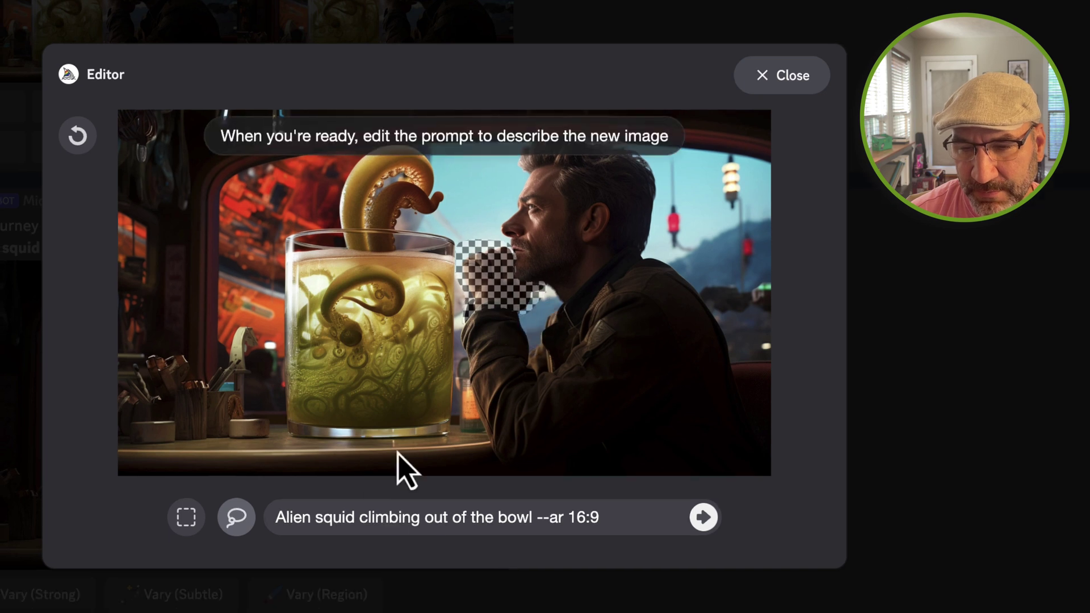
pyautogui.tripleClick(272, 509)
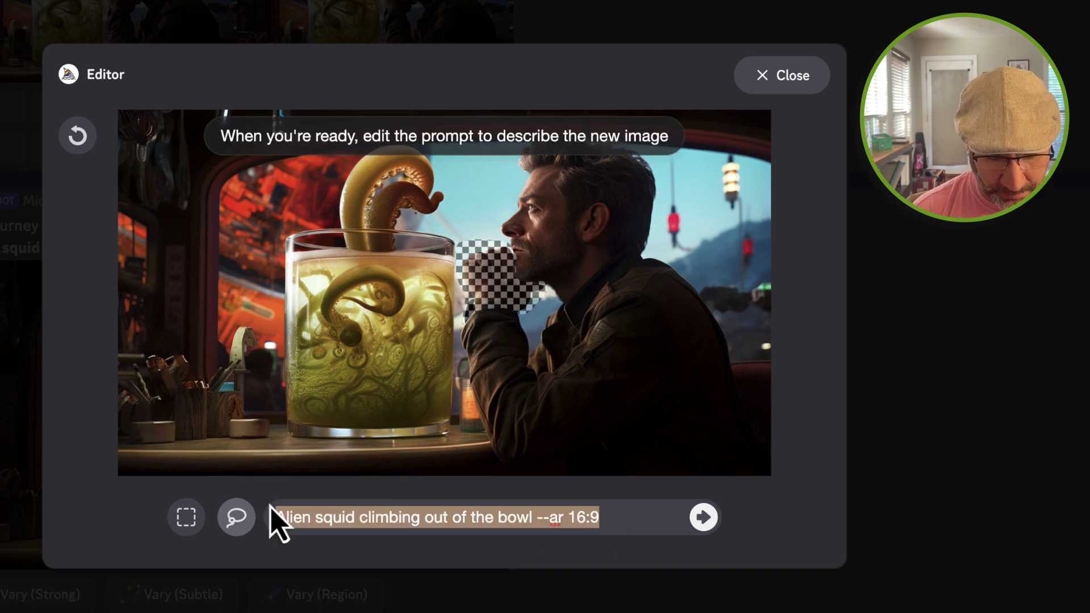
pyautogui.press('BackSpace')
pyautogui.write('back side of a fist')
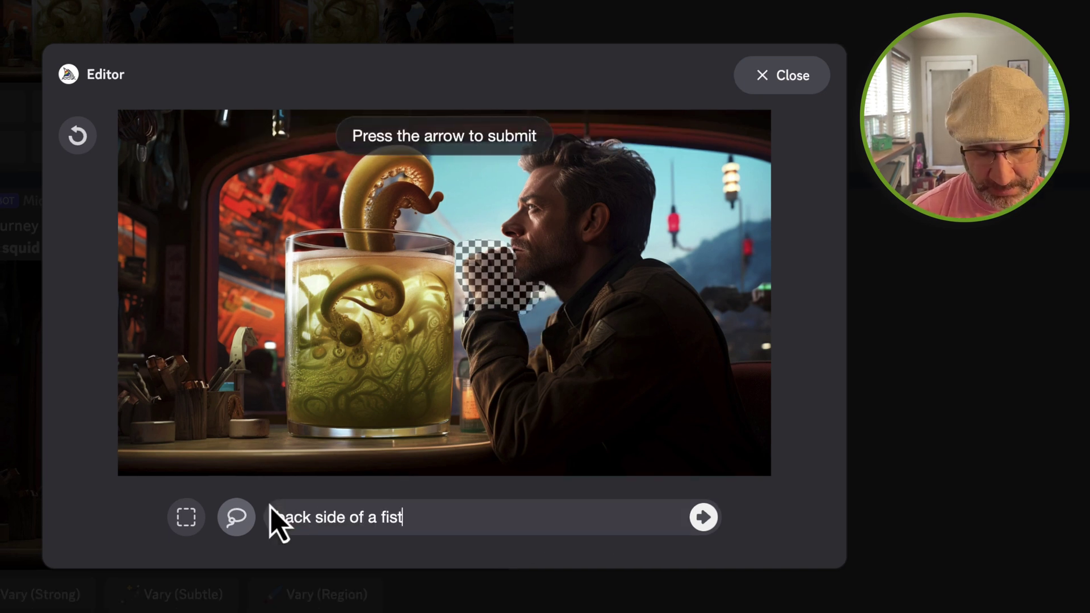
pyautogui.click(704, 518)
pyautogui.click(772, 75)
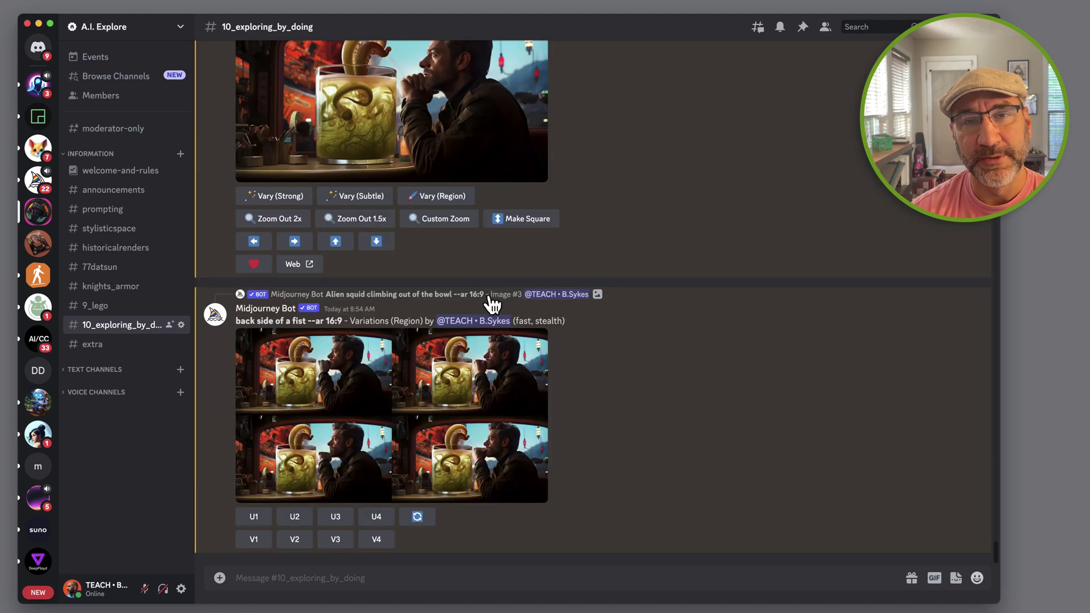
# Preview the fist variations grid, upscale Image #2, and enlarge the result full size
pyautogui.click(383, 462)
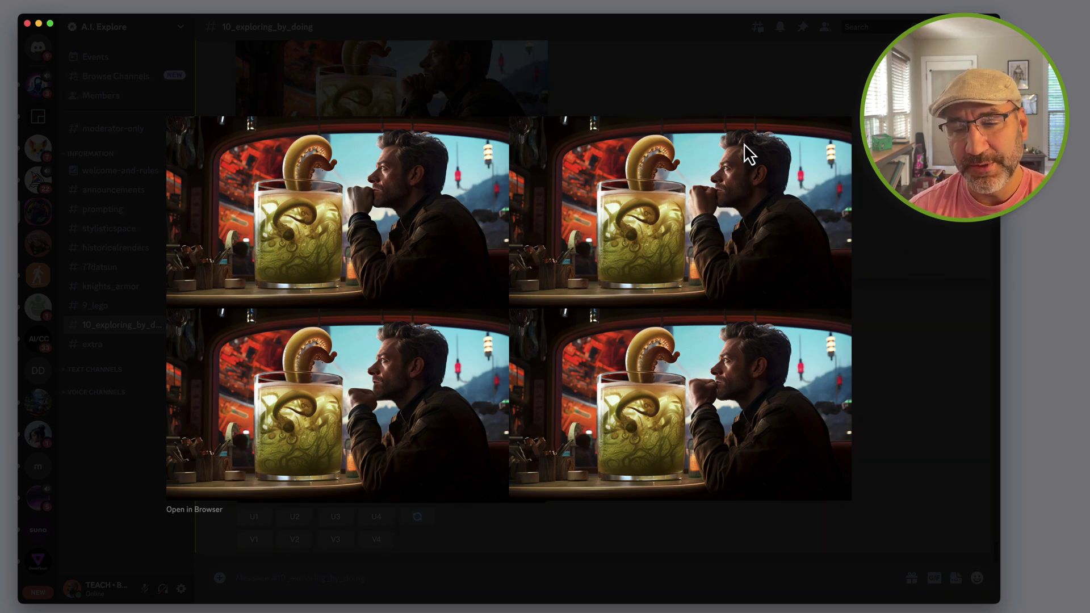
pyautogui.press('Escape')
pyautogui.scroll(2, 589, 244)
pyautogui.scroll(-2, 357, 462)
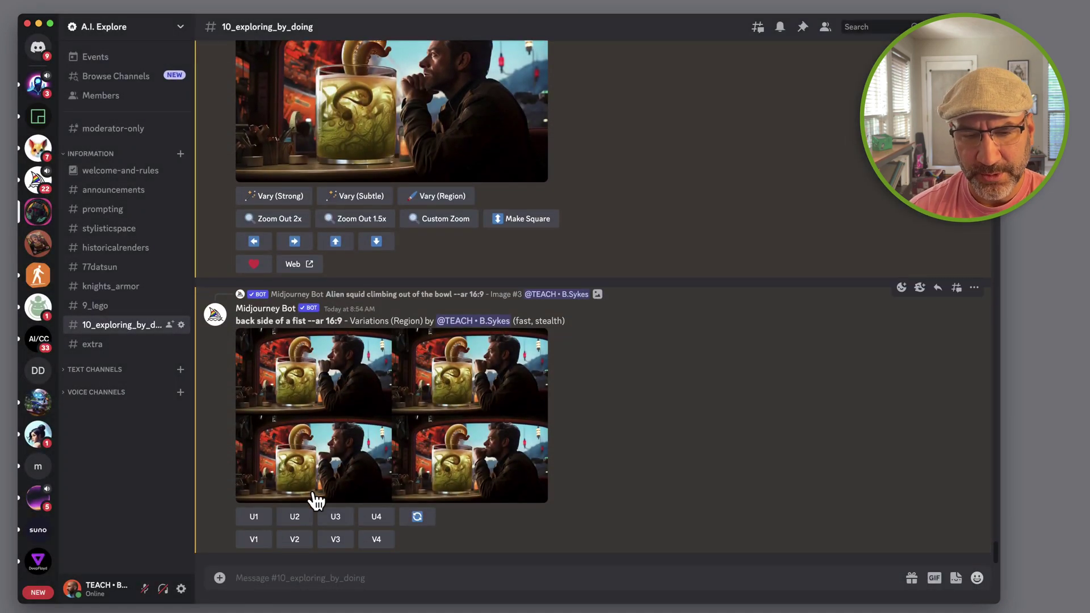
pyautogui.click(294, 518)
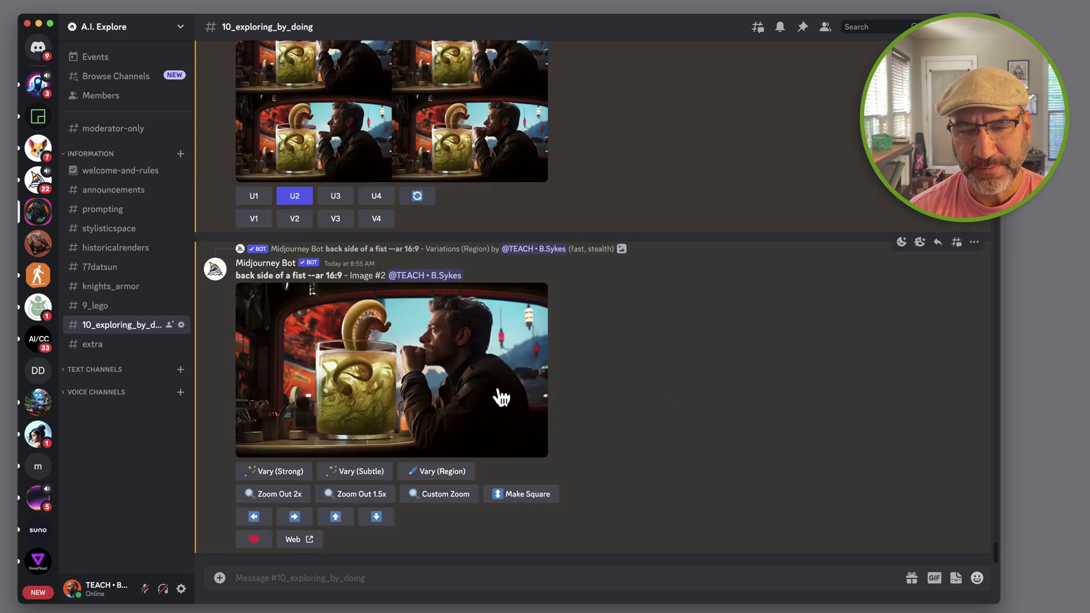
pyautogui.click(495, 389)
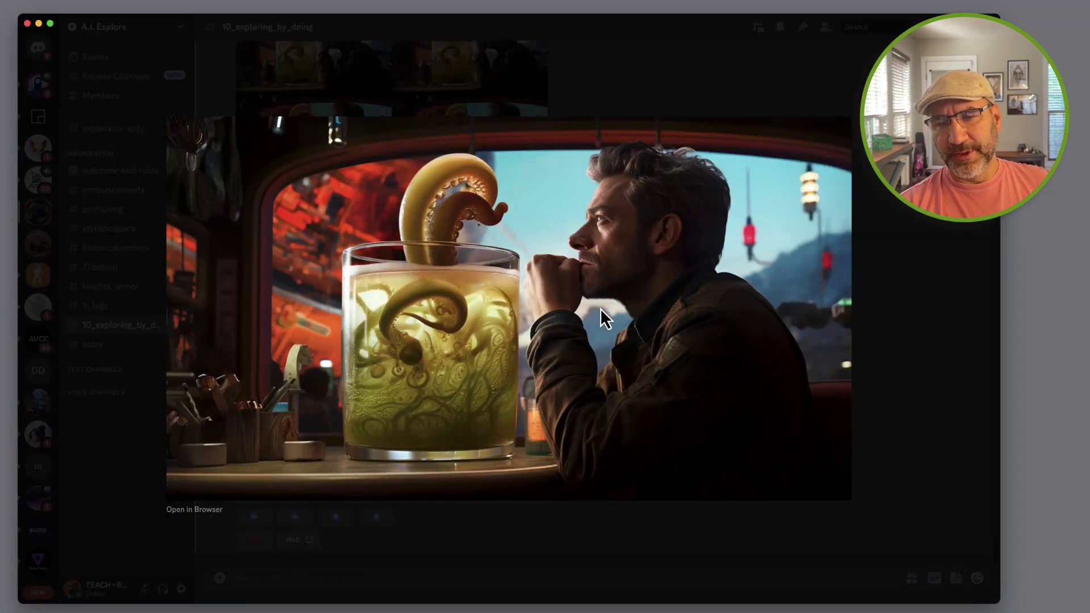